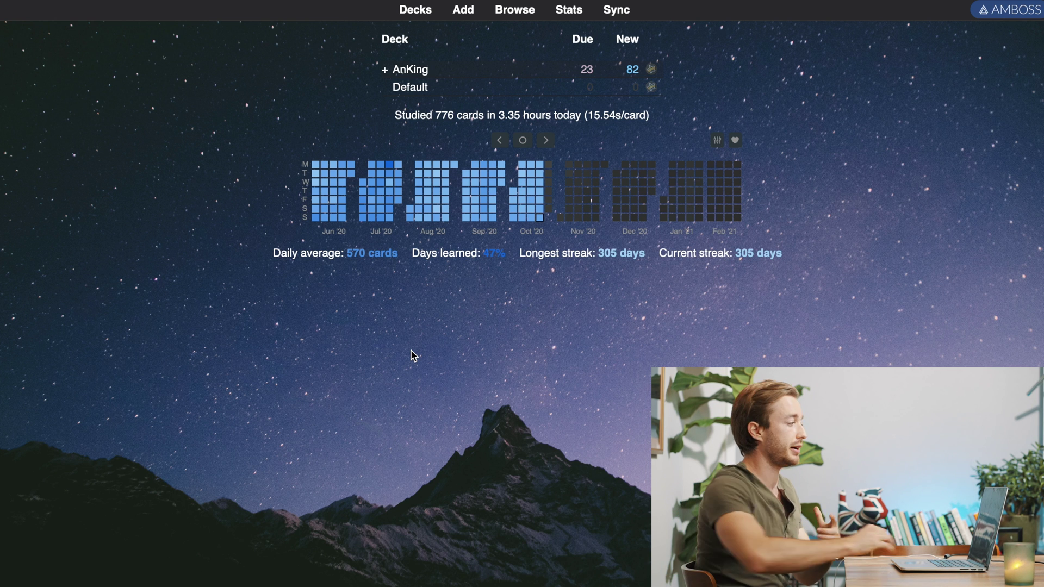
Install a new add-on from its code via Get Add-ons, then close the Add-ons window.
mouse_move(263, 7)
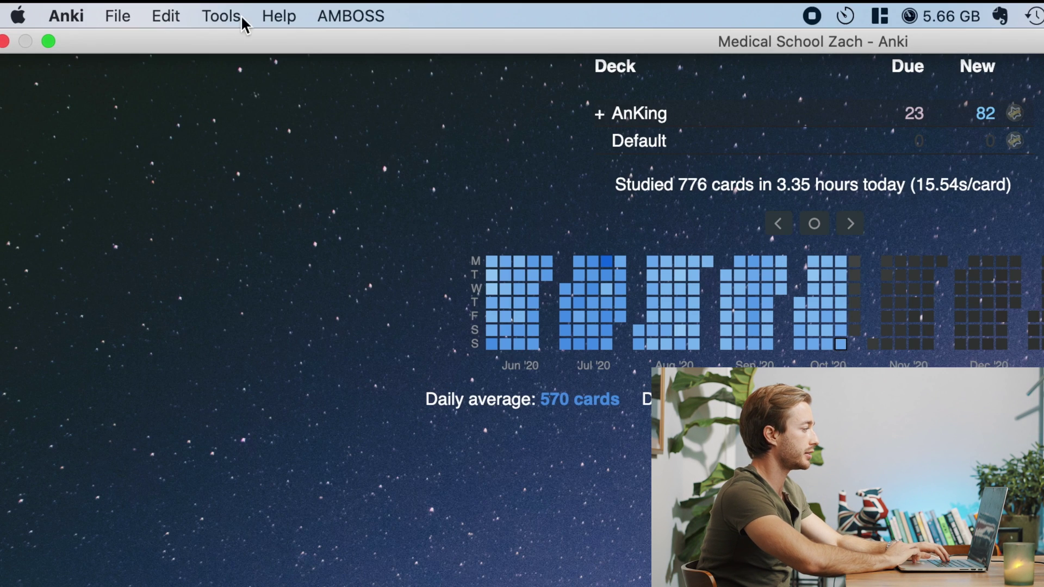
click(149, 10)
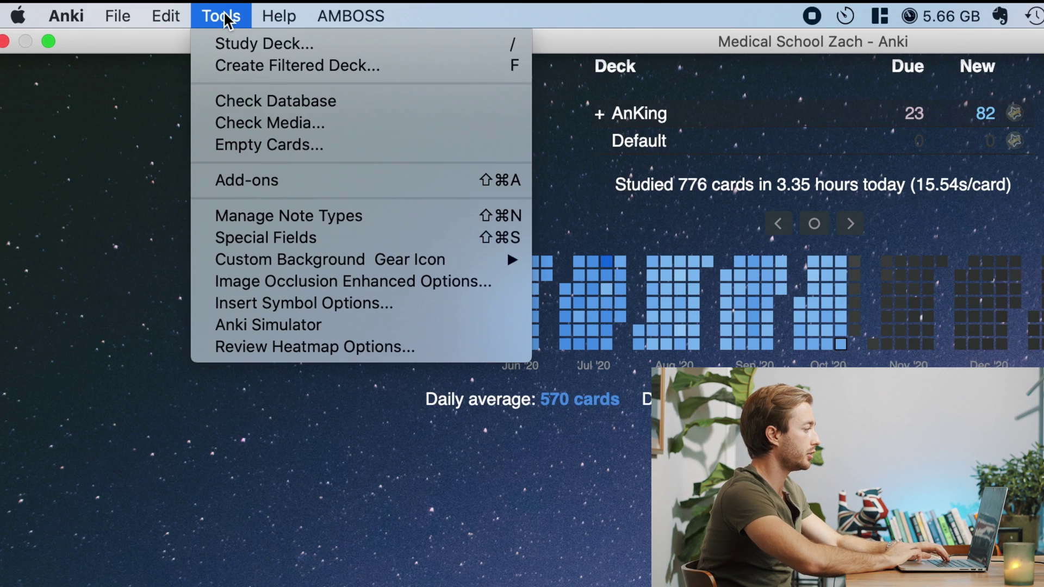
click(257, 181)
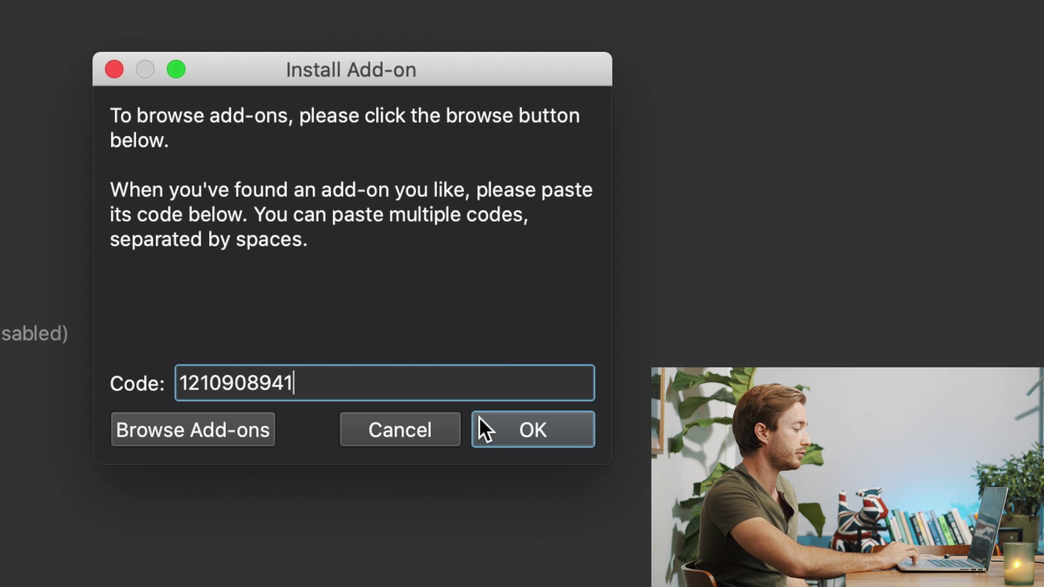
click(537, 425)
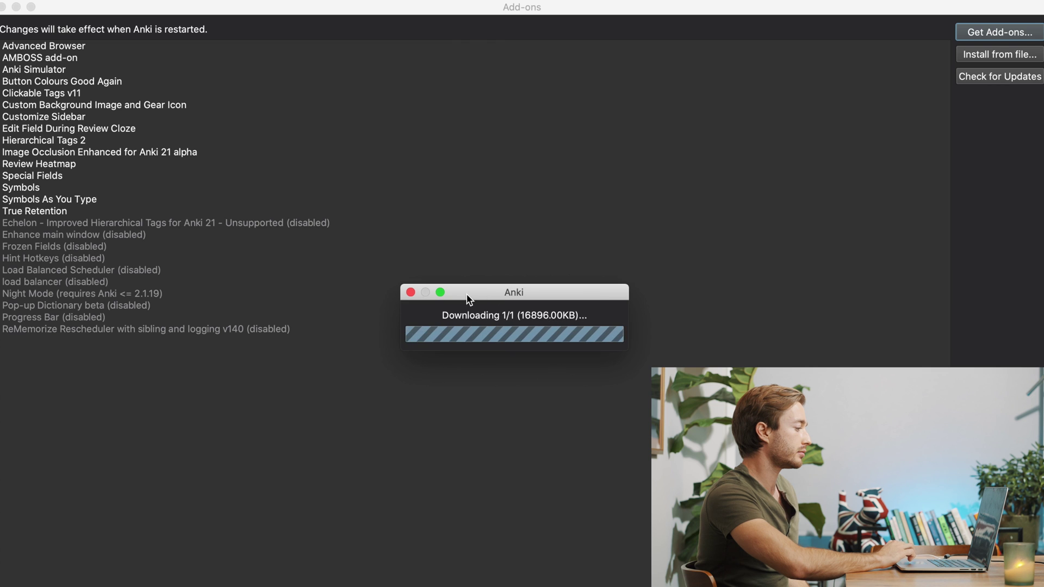
click(631, 354)
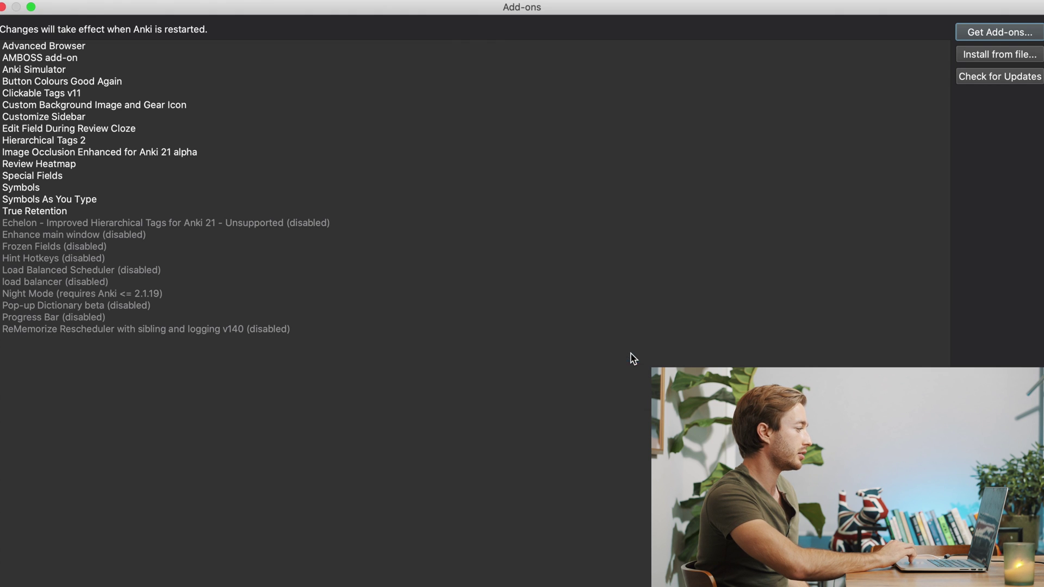
click(3, 7)
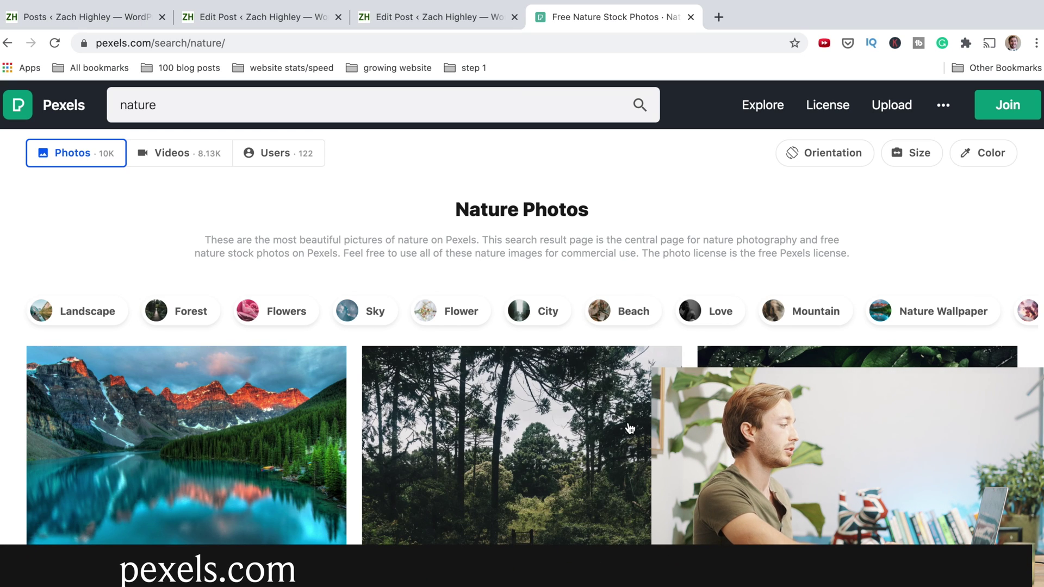
Browse the Pexels nature results, open the green leaves-with-droplets photo and download it free.
scroll(629, 428, down, 2)
scroll(629, 428, up, 2)
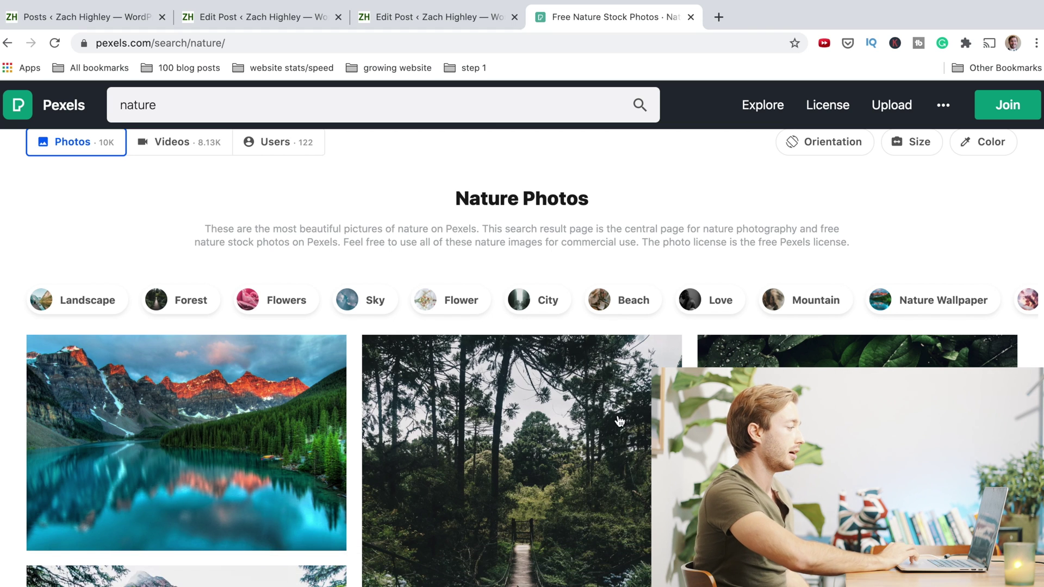
scroll(565, 466, down, 3)
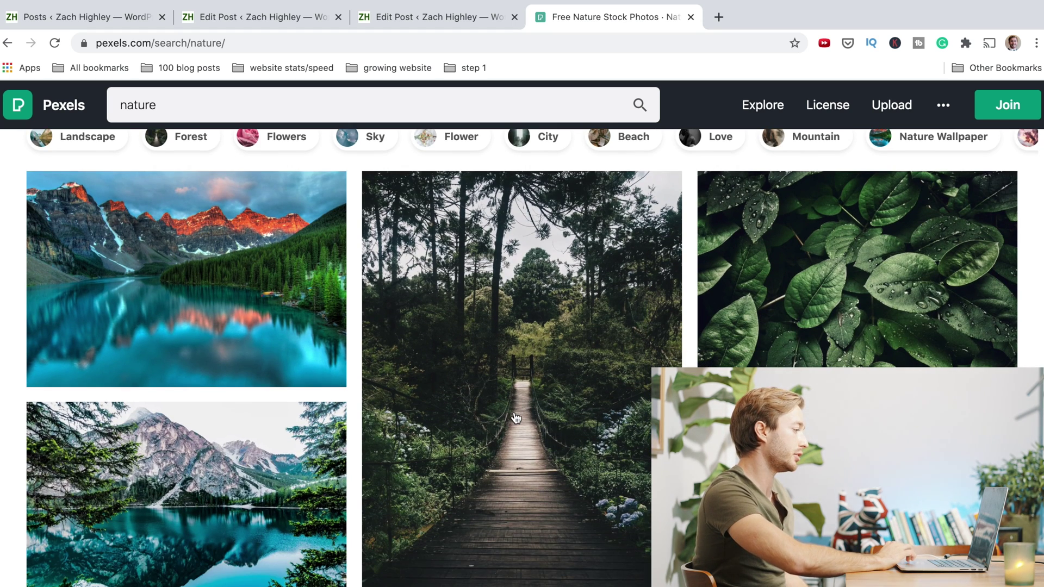
scroll(521, 370, down, 2)
scroll(559, 317, up, 2)
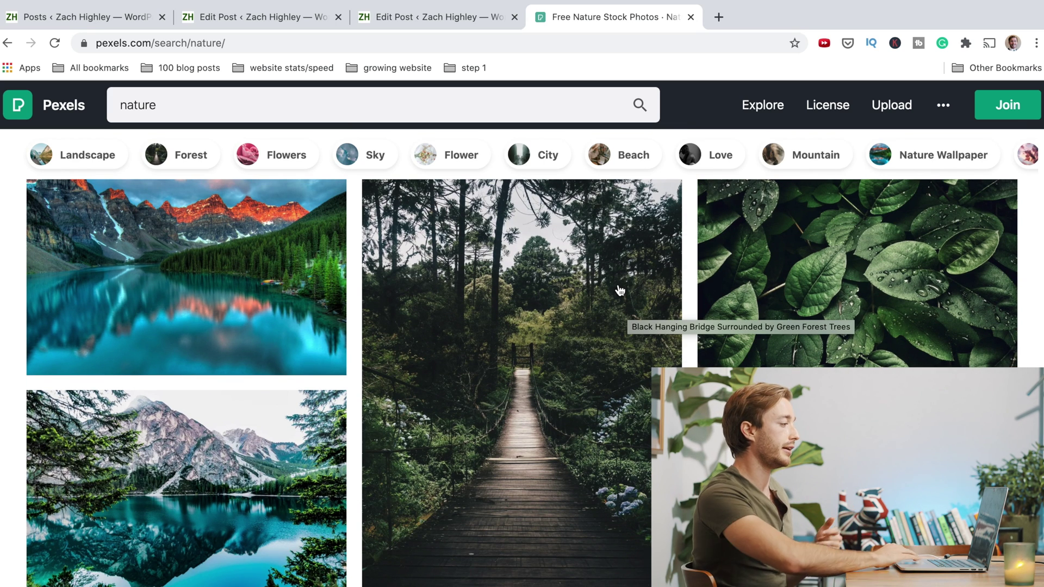
scroll(619, 290, up, 2)
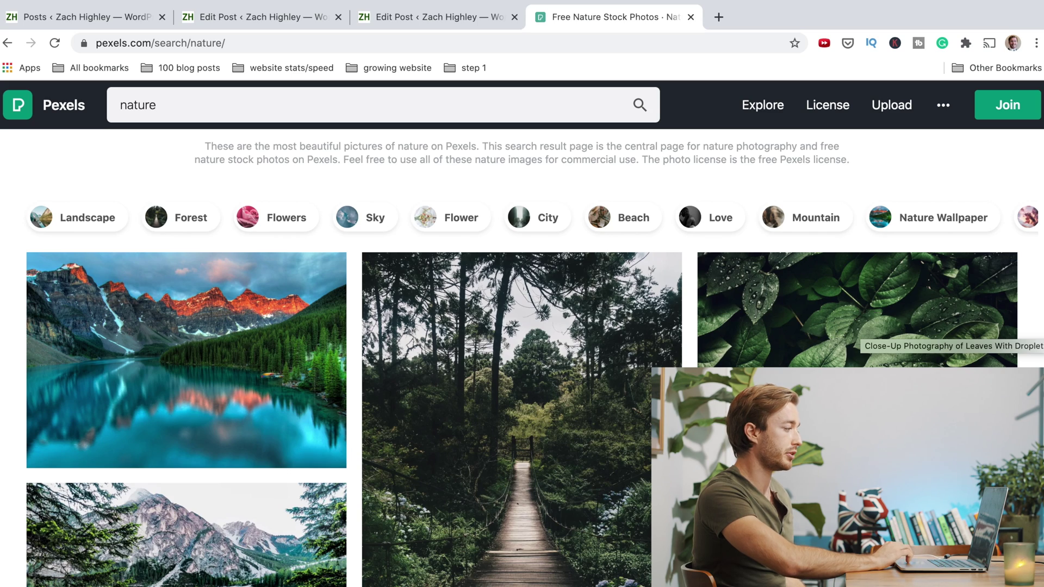
scroll(478, 443, down, 8)
scroll(478, 443, up, 7)
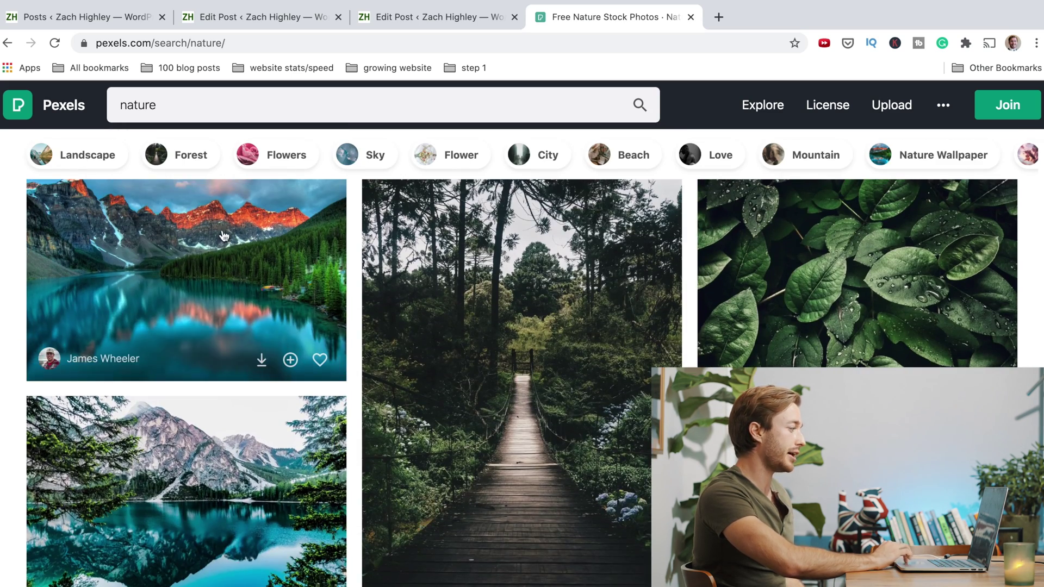
scroll(133, 235, up, 2)
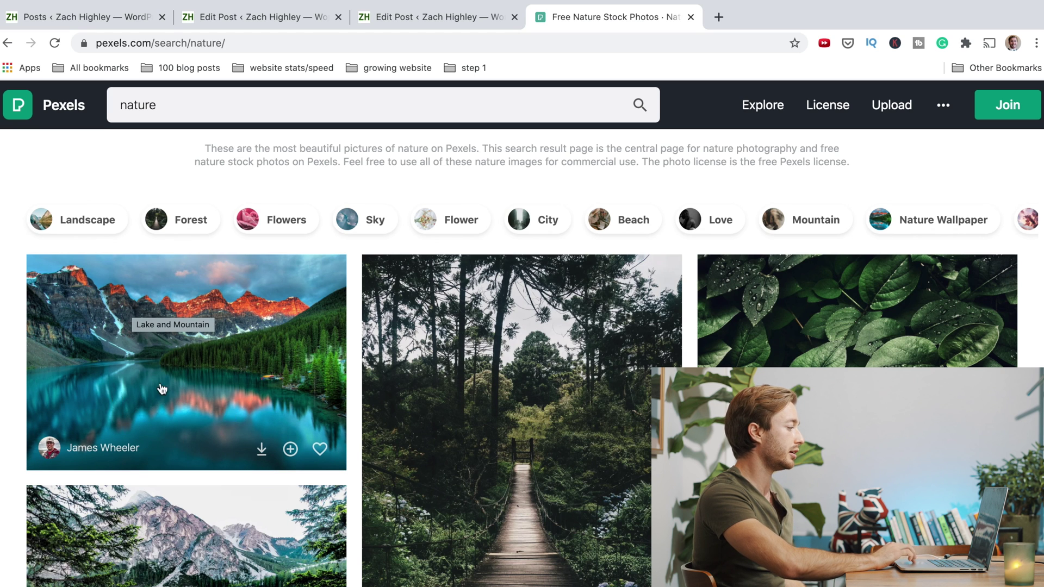
scroll(162, 388, down, 10)
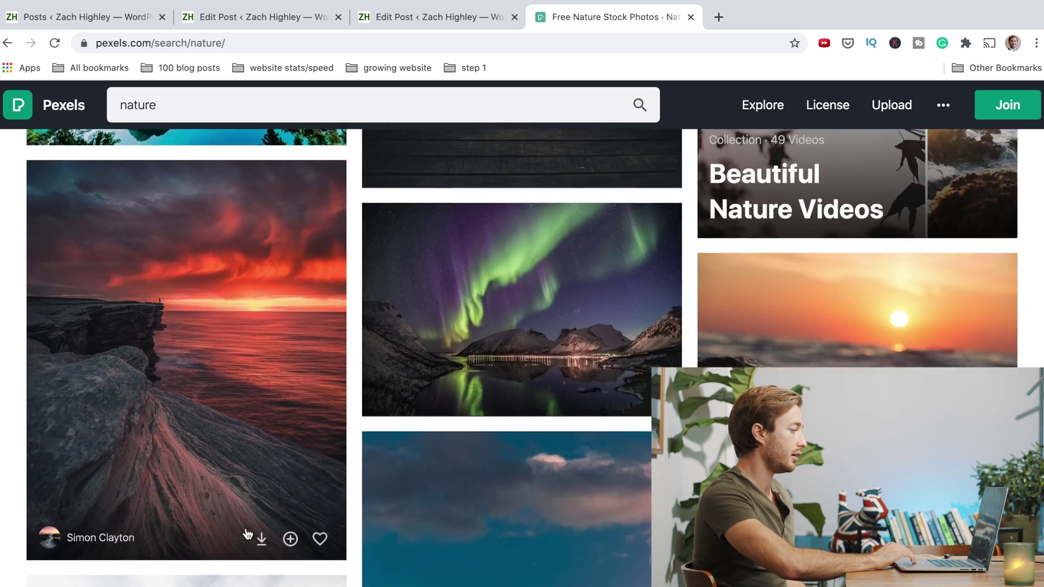
scroll(266, 468, down, 7)
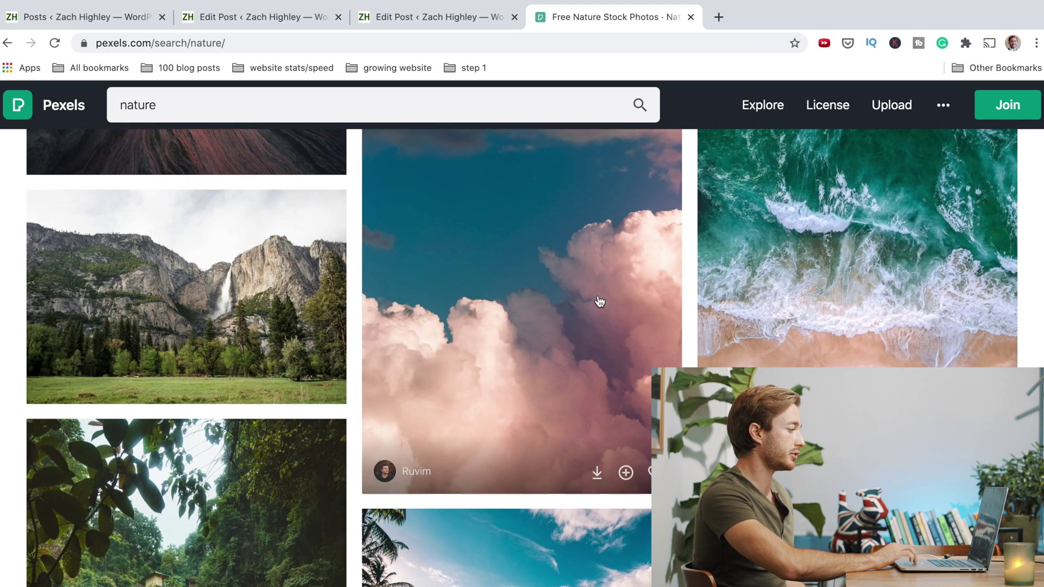
scroll(585, 333, up, 1)
scroll(563, 299, up, 1)
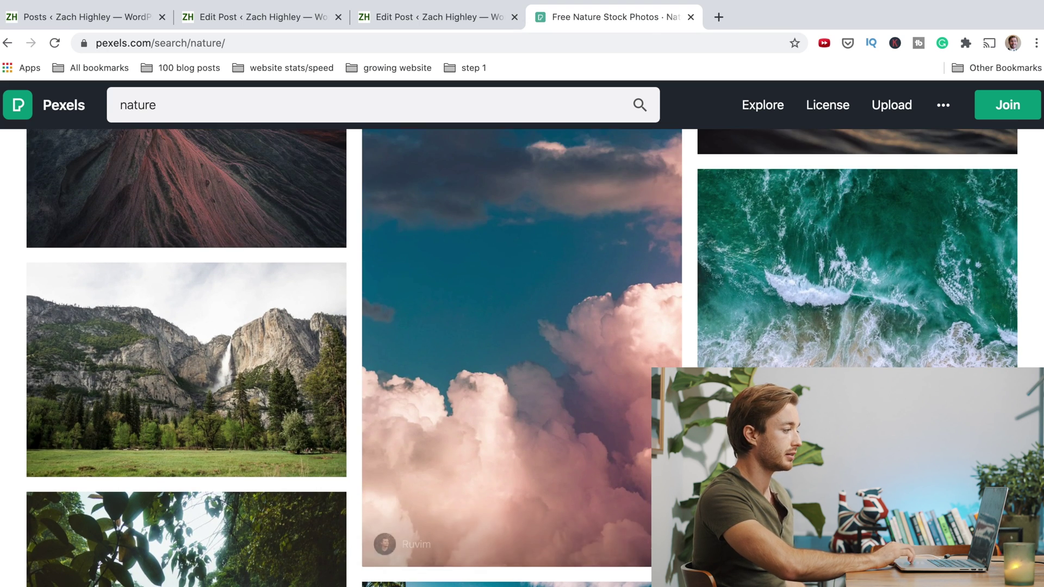
scroll(439, 550, up, 15)
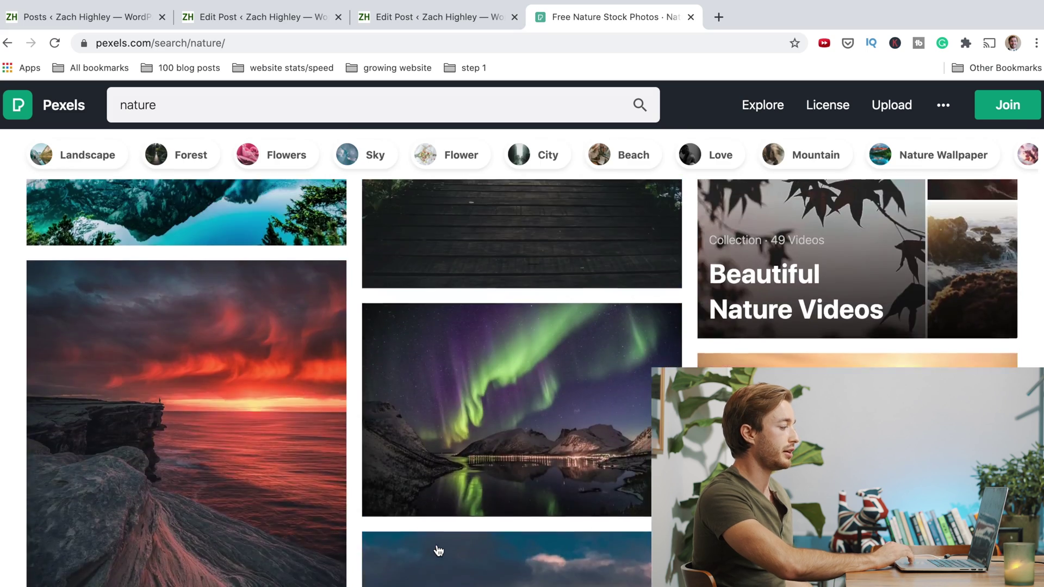
scroll(438, 550, up, 1)
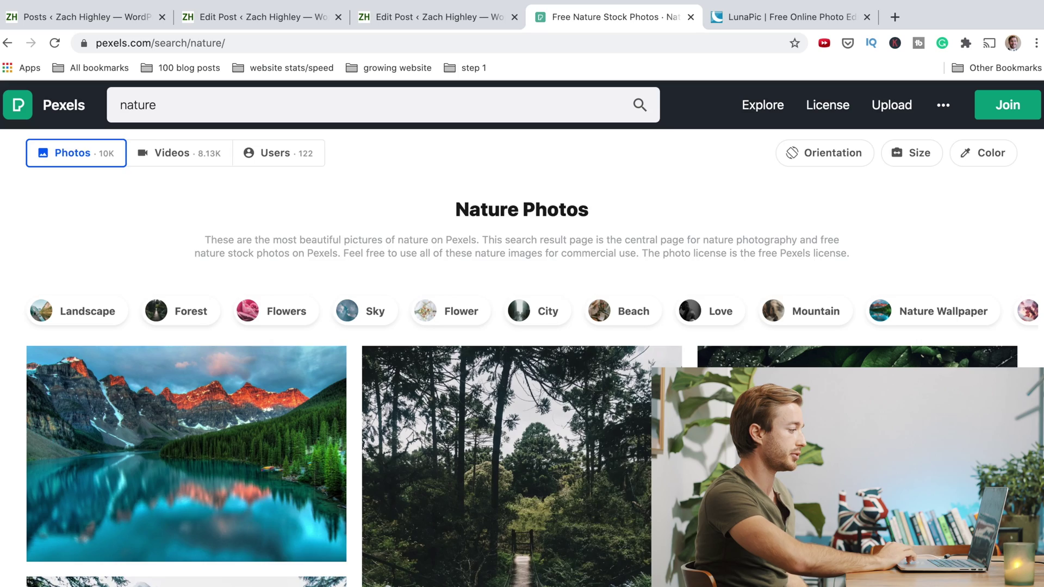
scroll(522, 358, down, 3)
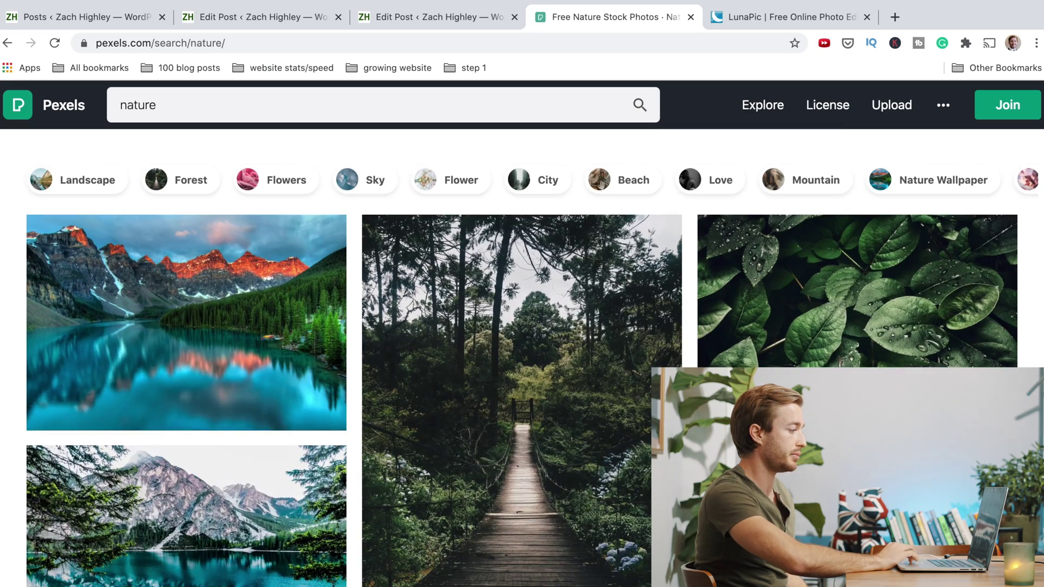
click(856, 332)
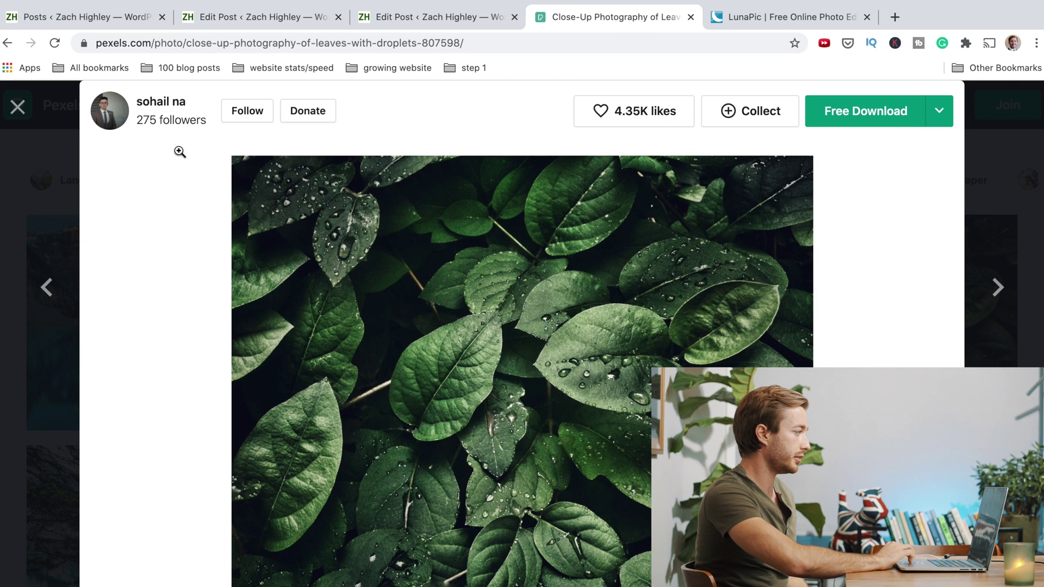
click(881, 122)
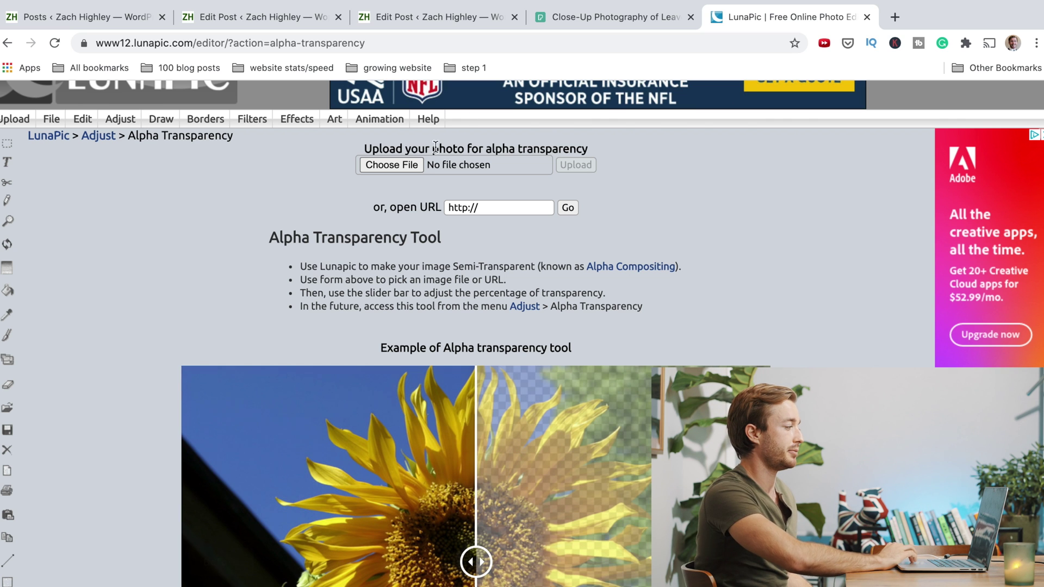
Upload pexels-sohail-na-807598.jpg from Downloads into LunaPic's Alpha Transparency tool.
click(407, 166)
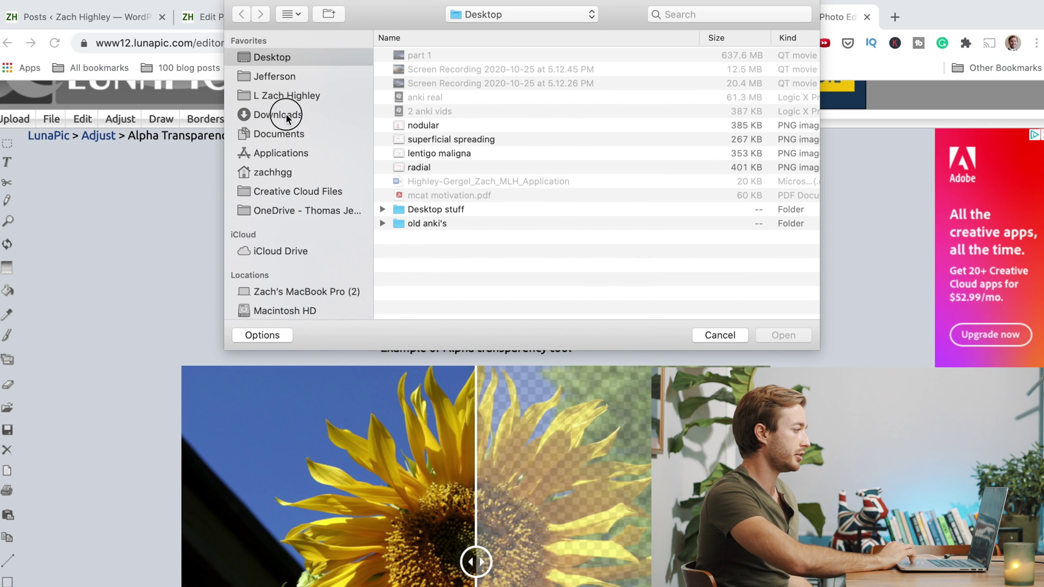
click(285, 115)
click(456, 56)
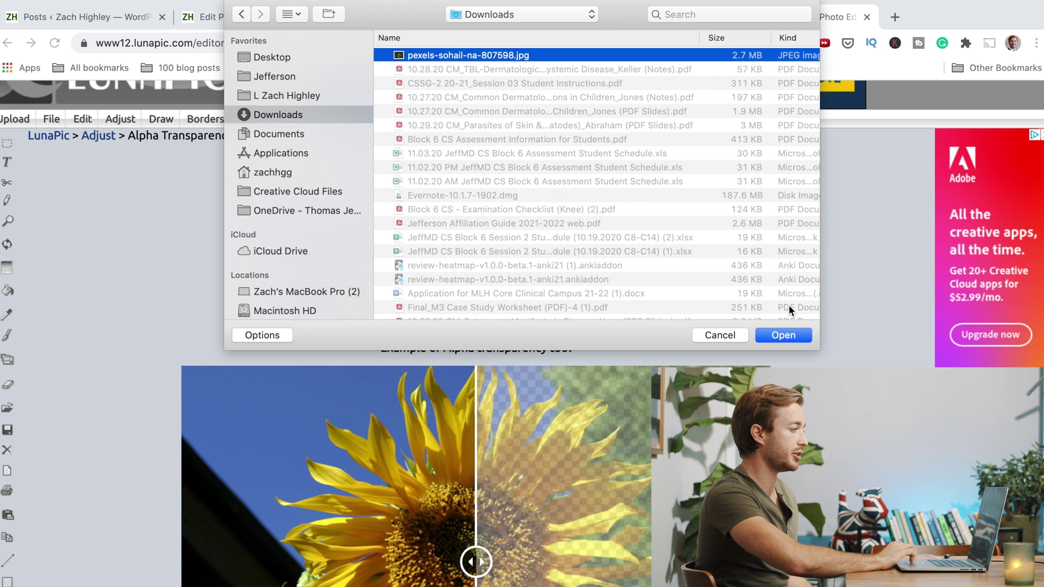
click(778, 334)
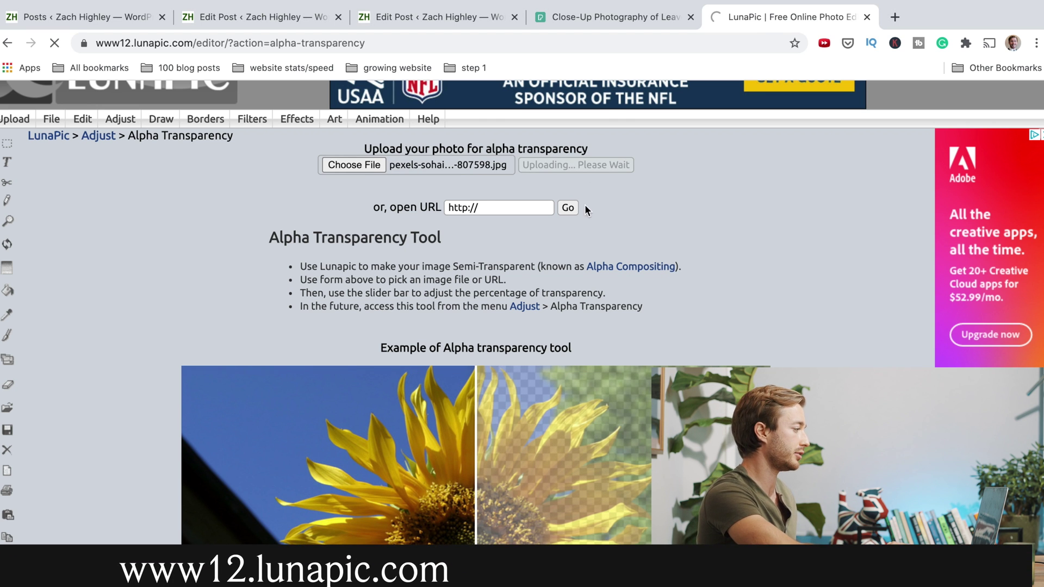
Adjust the Alpha Transparency slider to give the leaf photo a little transparency.
scroll(554, 250, down, 2)
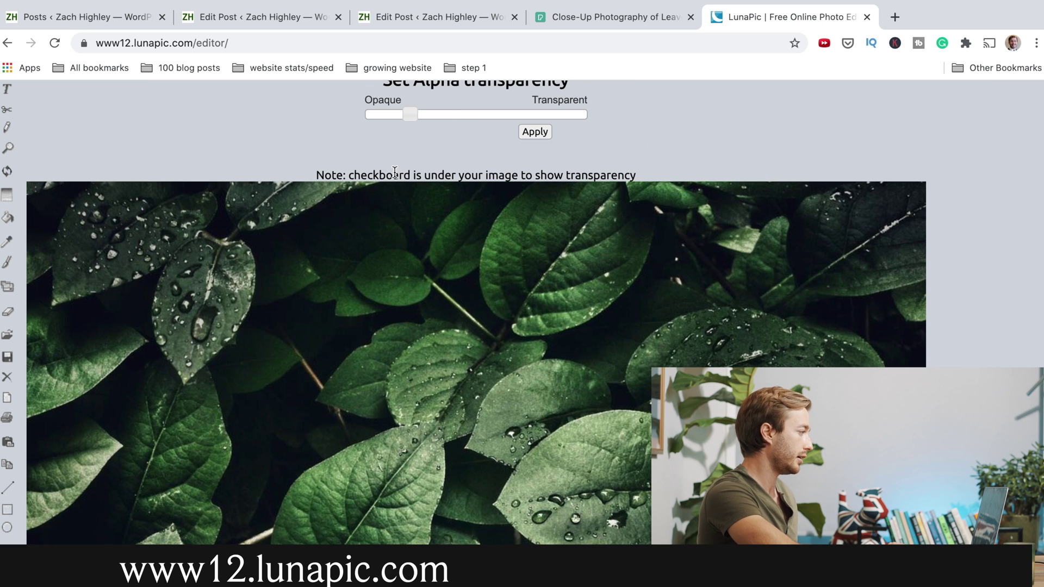
scroll(449, 122, up, 1)
click(410, 182)
drag(410, 184, 375, 185)
drag(534, 189, 606, 186)
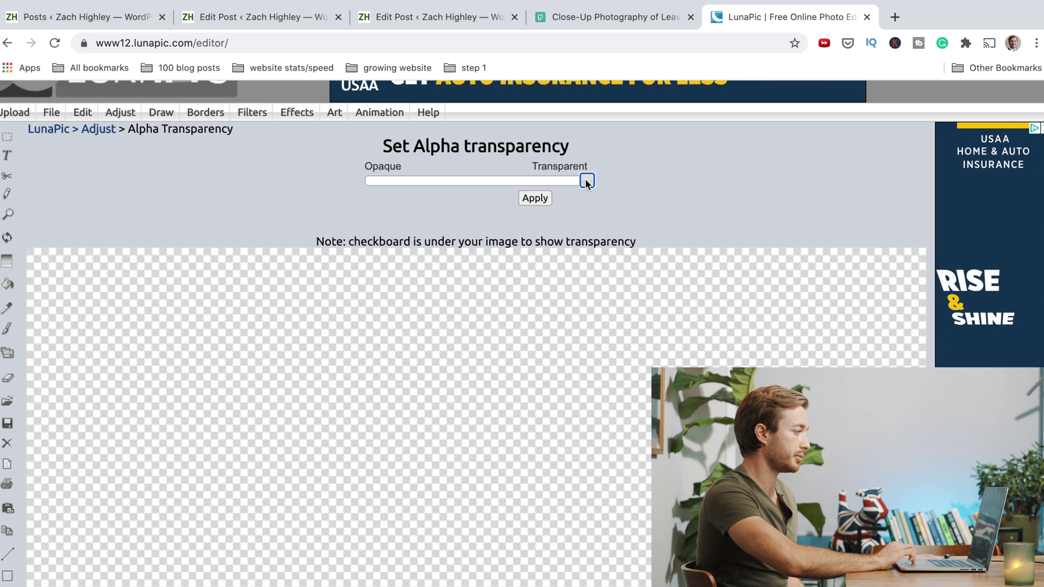
click(586, 181)
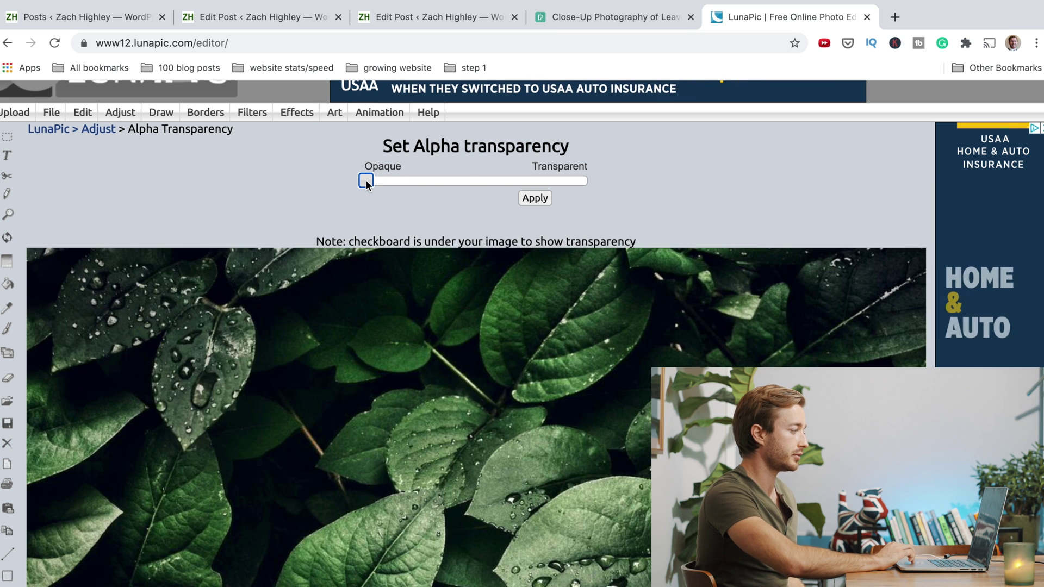
drag(367, 183, 409, 187)
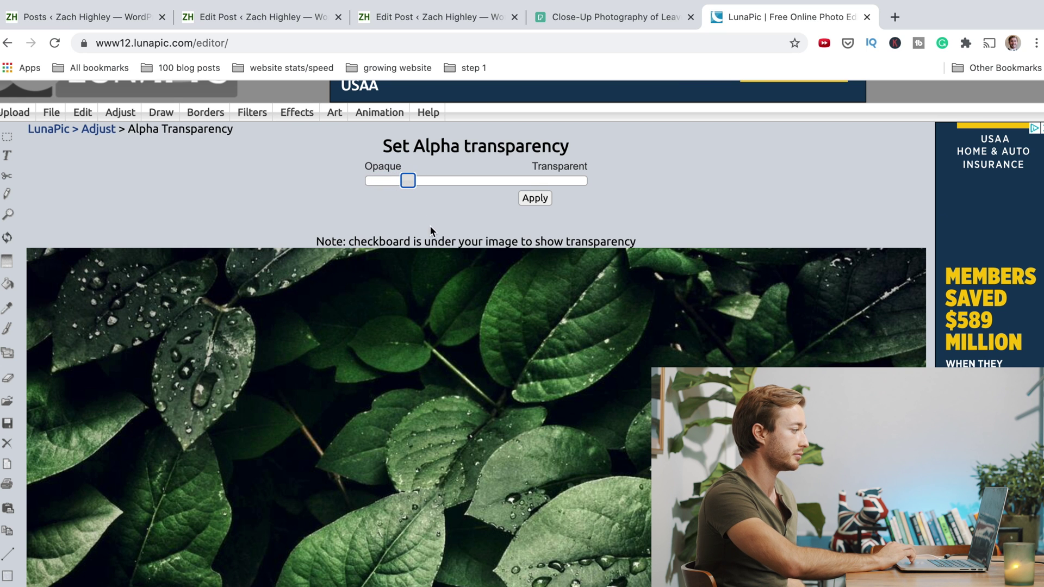
scroll(452, 227, down, 1)
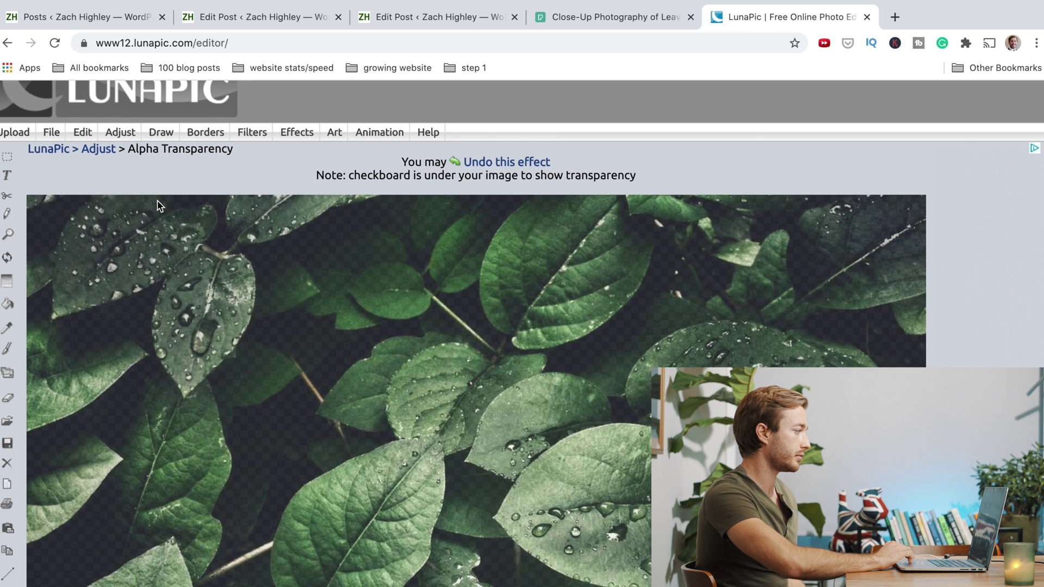
Open LunaPic's Save Image page for the edited PNG, then return to the Pexels tab.
click(54, 154)
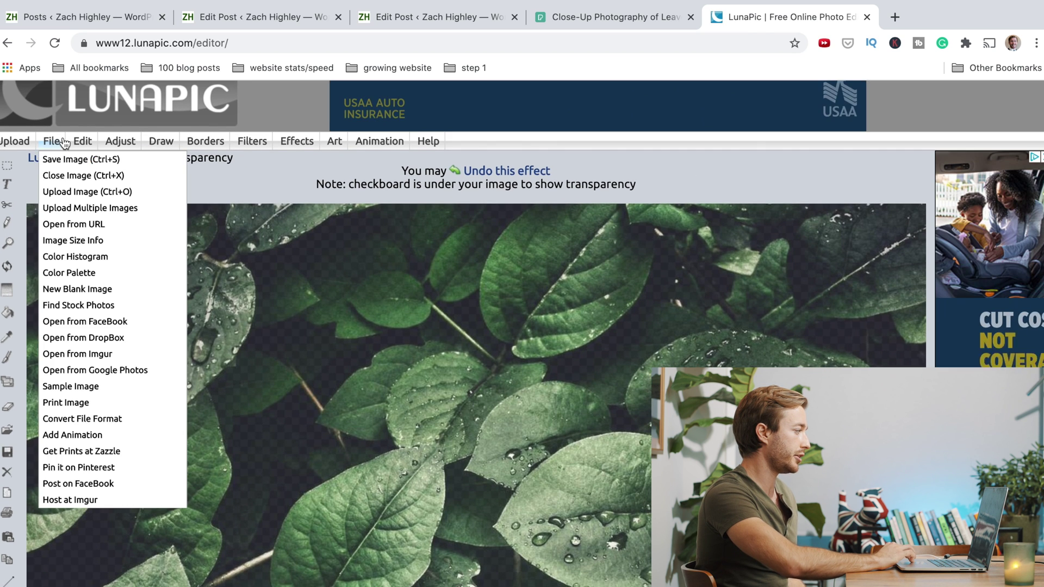
click(55, 174)
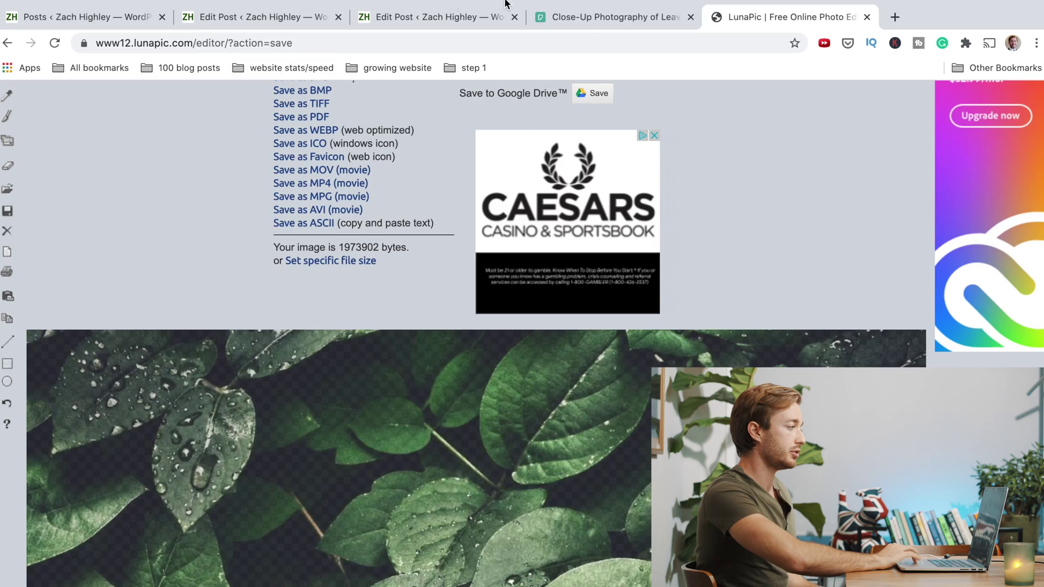
click(588, 20)
Close the Pexels popups and rename zach1normal.png to zach1transparent.png.
click(873, 272)
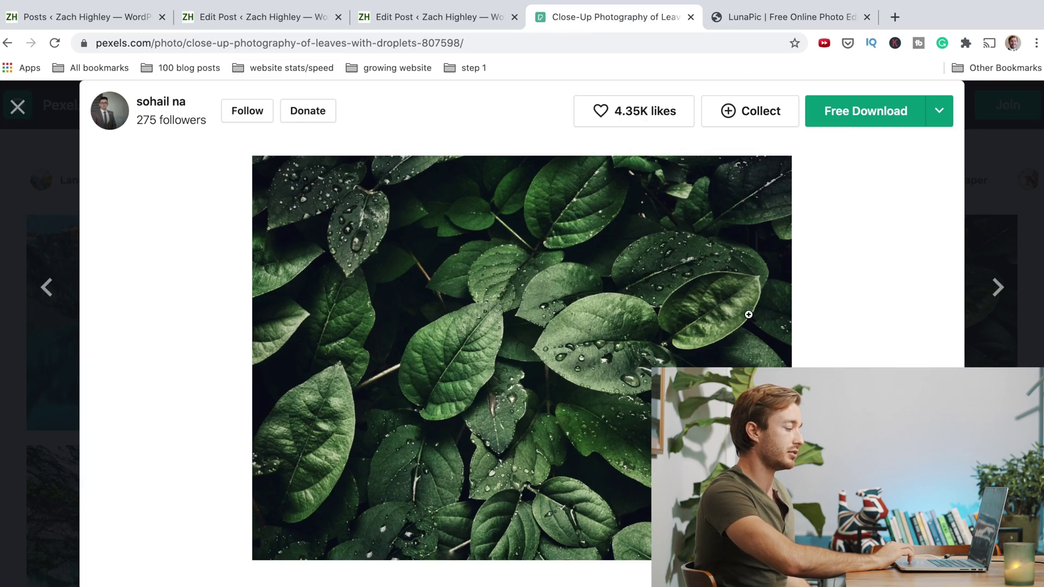
click(1025, 168)
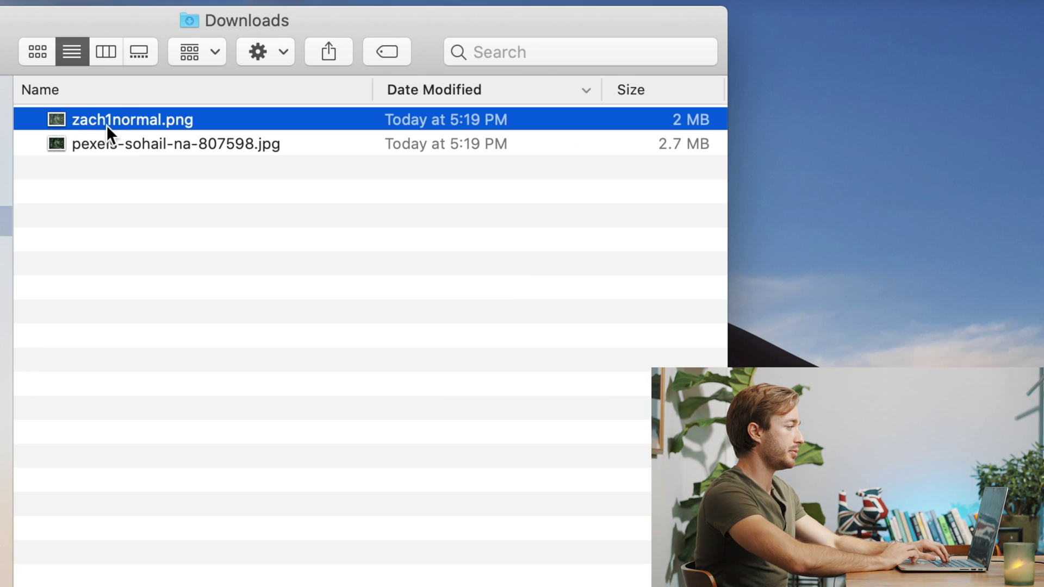
click(255, 104)
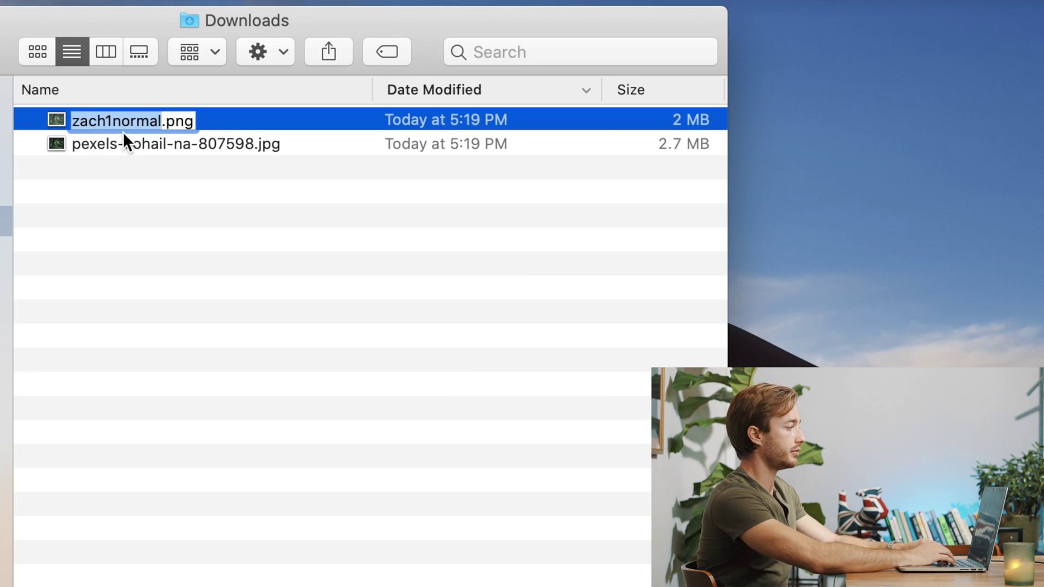
text(zac)
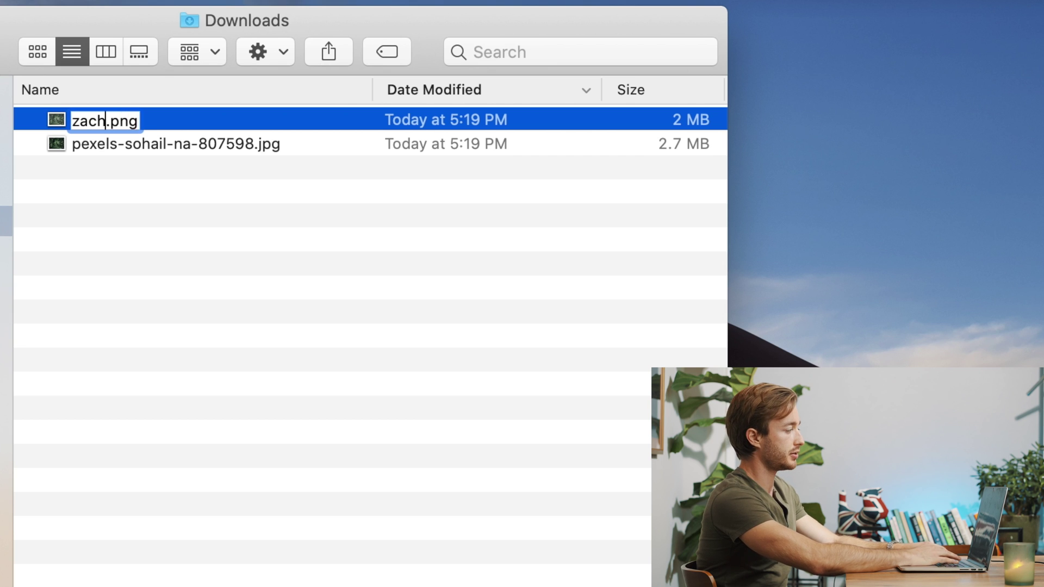
text(h1transpare)
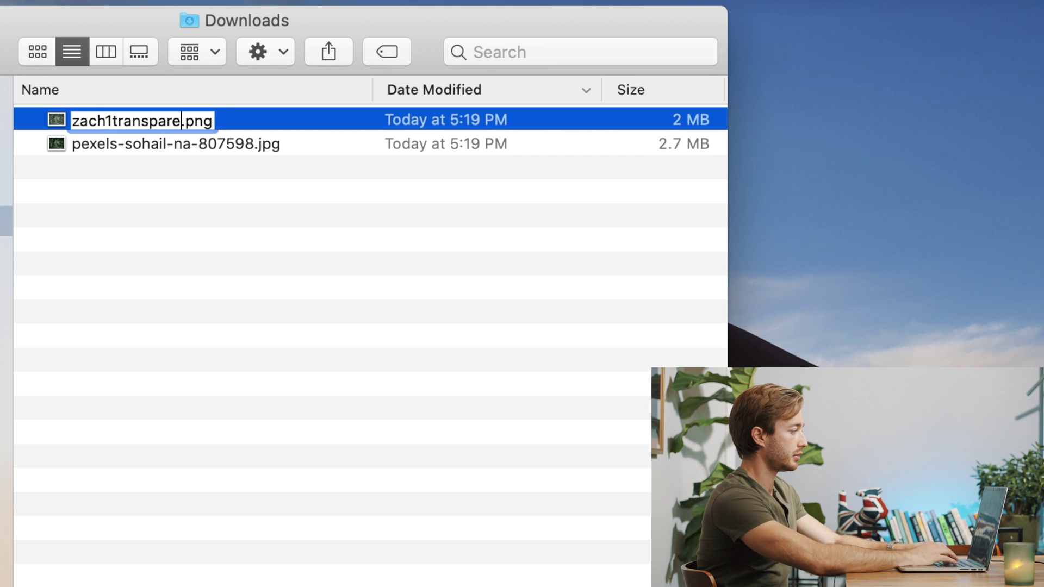
text(nt)
Rename the Pexels leaves JPG in Downloads to zach1normal.jpg.
click(90, 145)
key(Return)
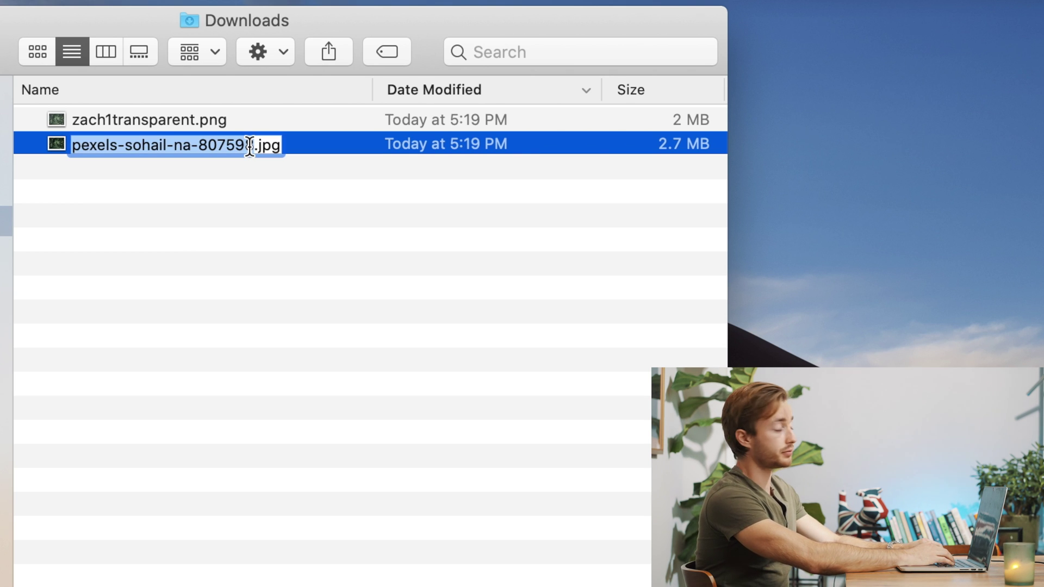
text(zach1normal)
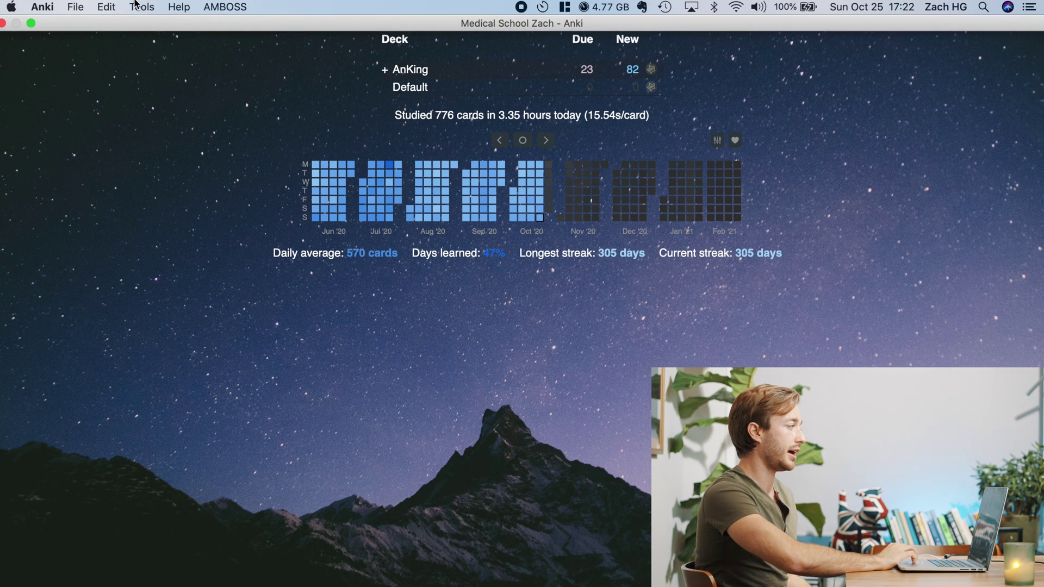
Open the Custom Background Gear Icon add-on's Background/gear image folder from Tools.
click(140, 6)
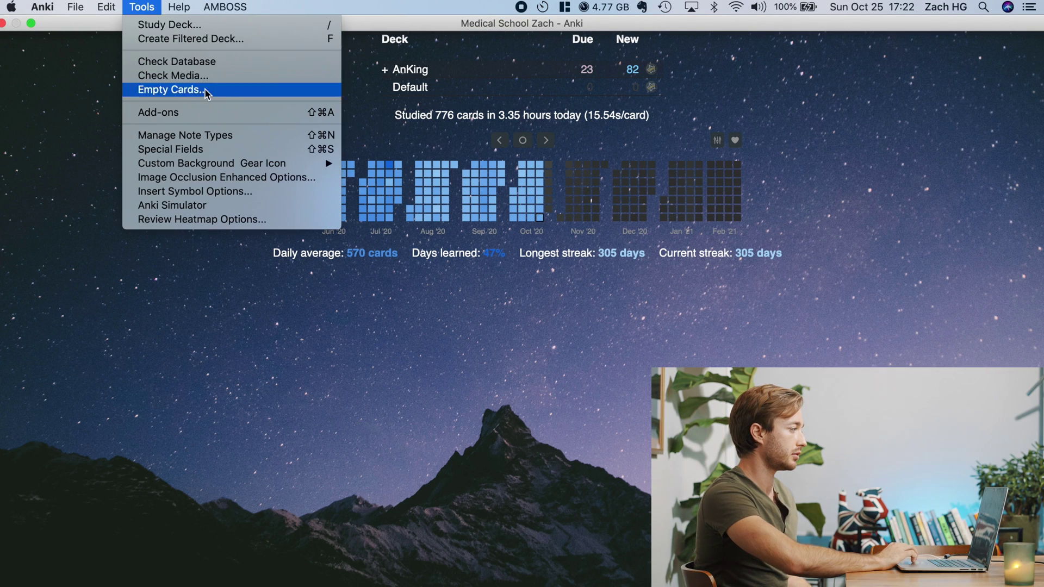
mouse_move(220, 167)
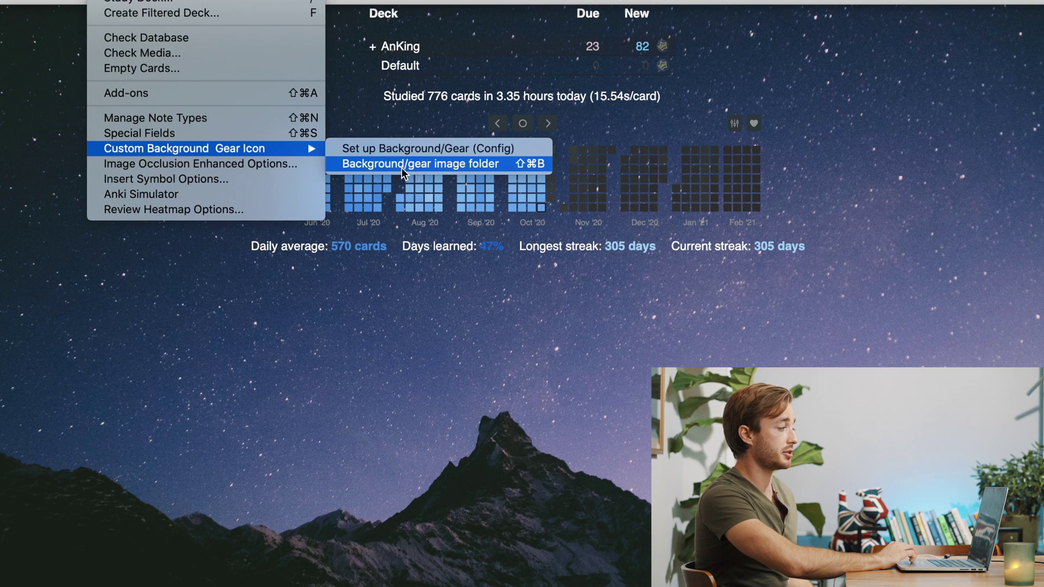
click(423, 162)
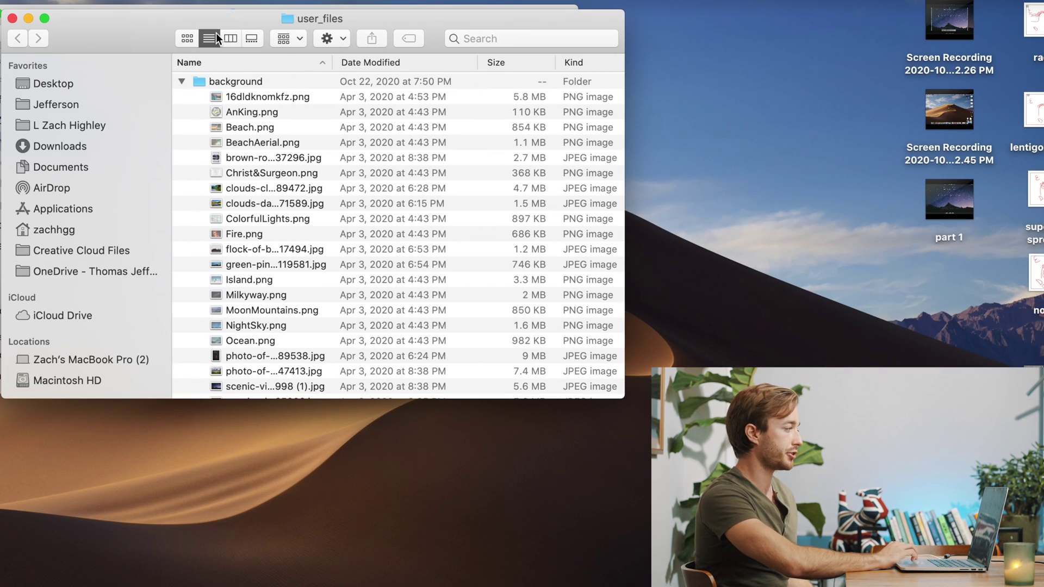
Move the user_files window beside Downloads and expand its background folder.
drag(102, 28, 471, 120)
click(551, 175)
click(551, 174)
click(550, 189)
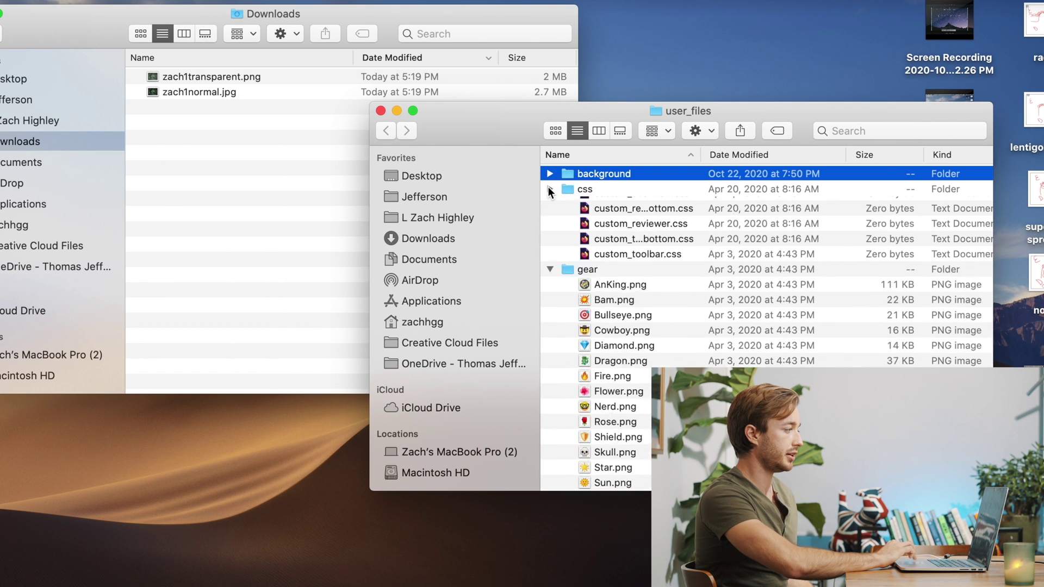
click(550, 203)
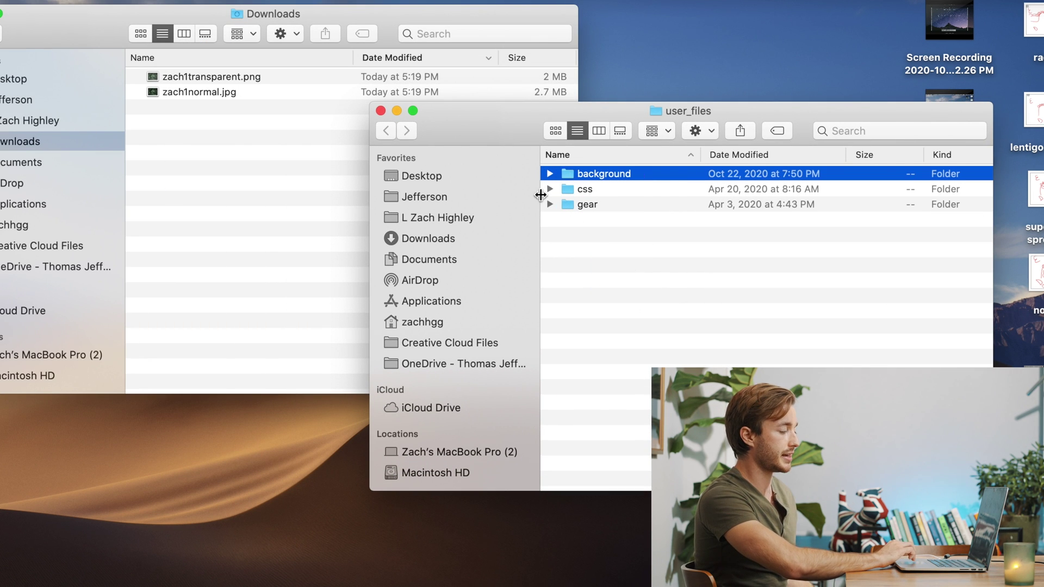
click(549, 174)
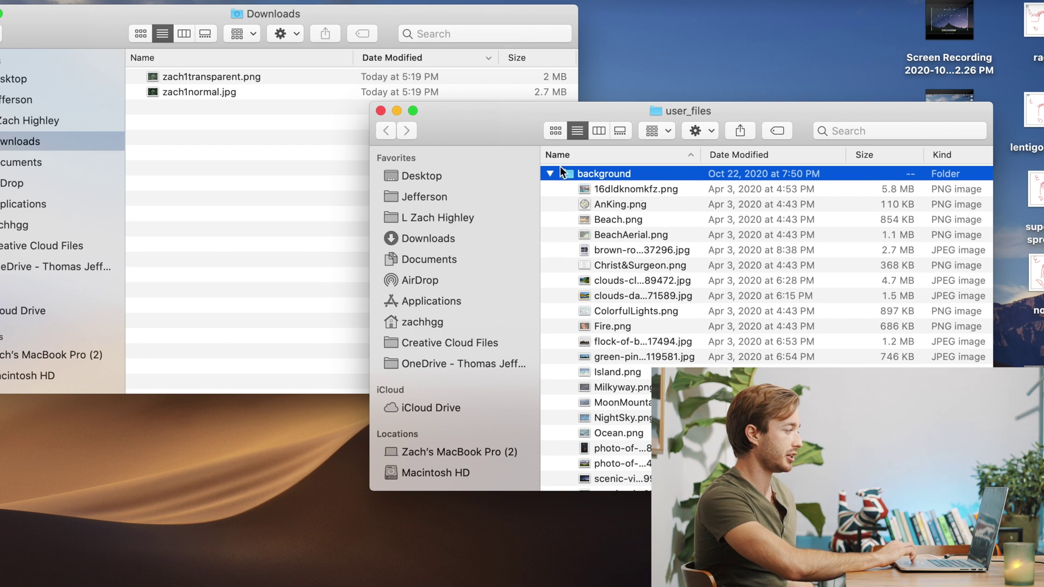
Drag zach1transparent.png and zach1normal.jpg from Downloads into the background folder.
click(182, 71)
click(185, 76)
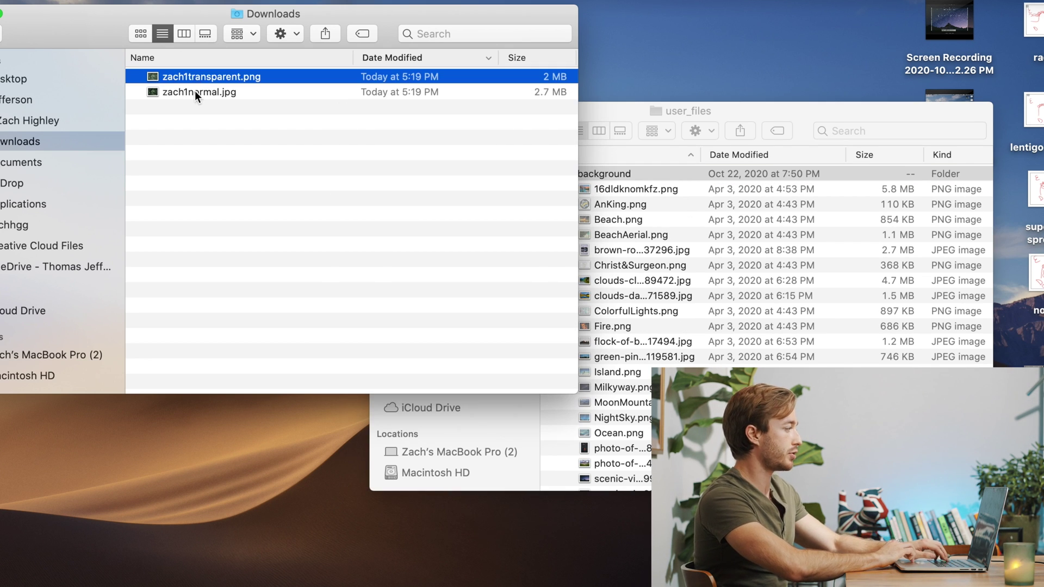
shift+click(196, 91)
drag(195, 92, 627, 215)
click(598, 108)
scroll(622, 332, down, 2)
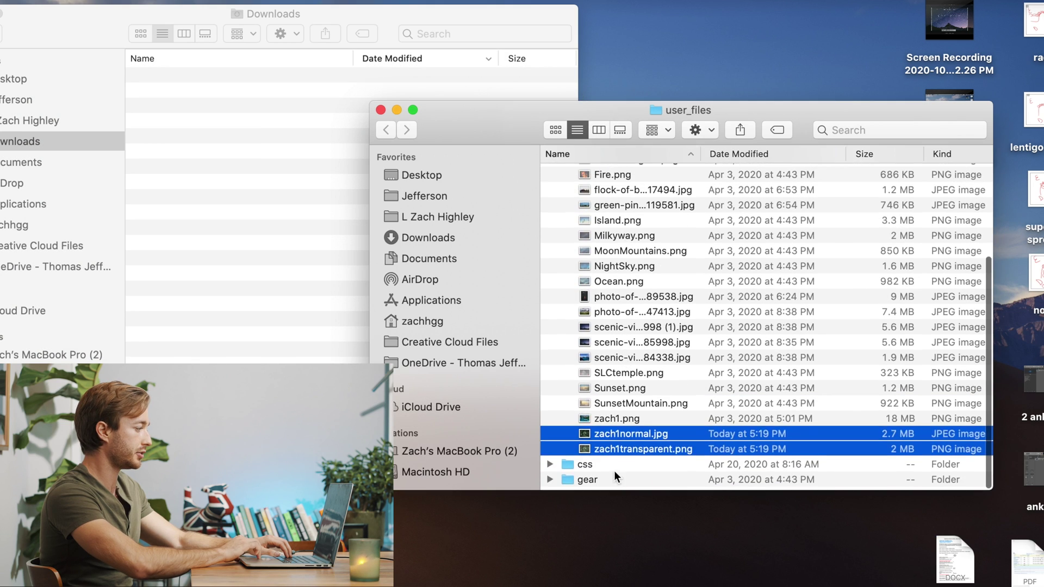
scroll(651, 375, up, 5)
scroll(661, 323, down, 5)
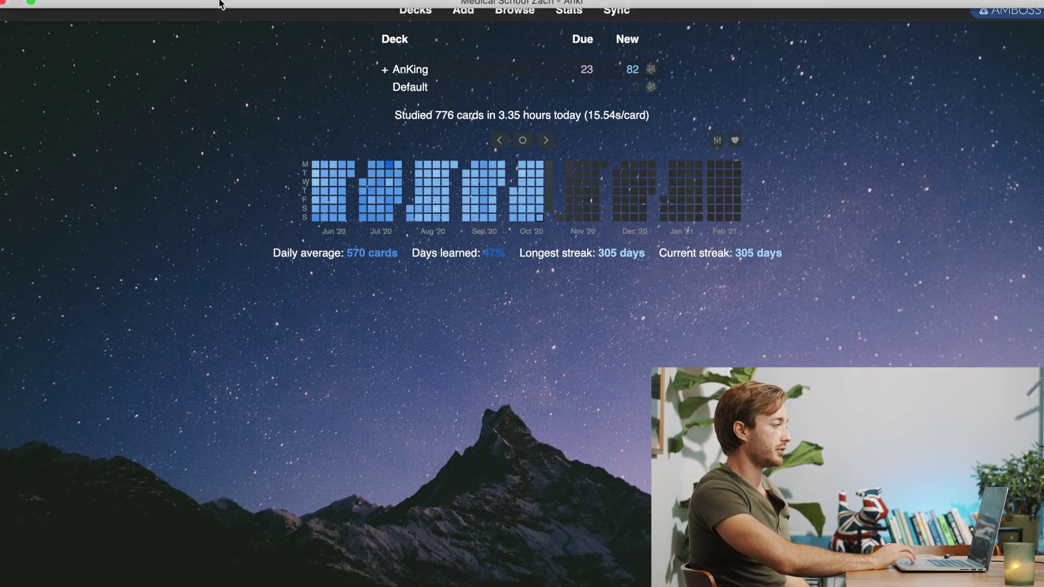
In the Custom Background config, replace the background image name with zach1normal.png.
click(141, 6)
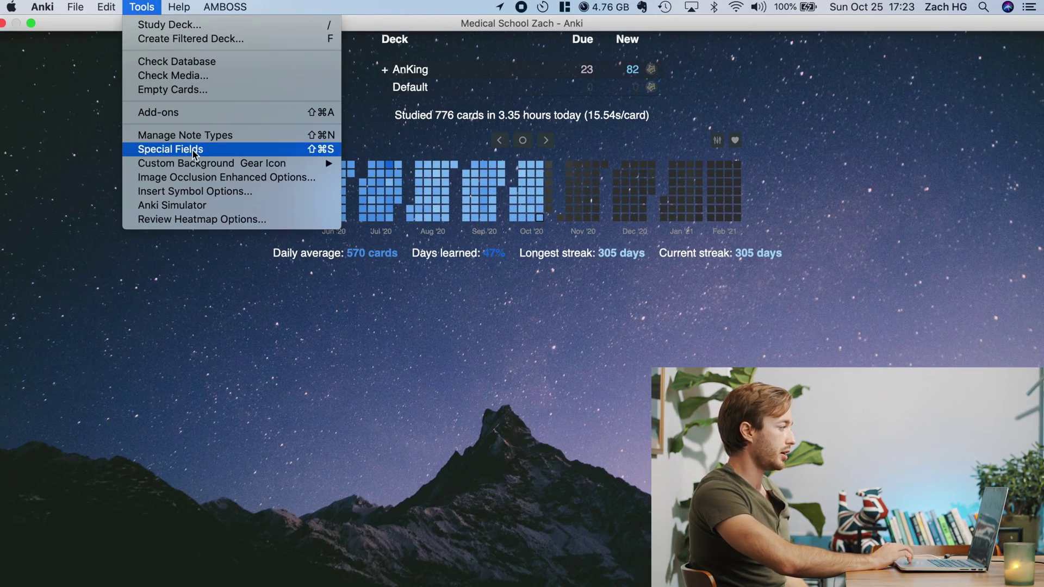
mouse_move(196, 166)
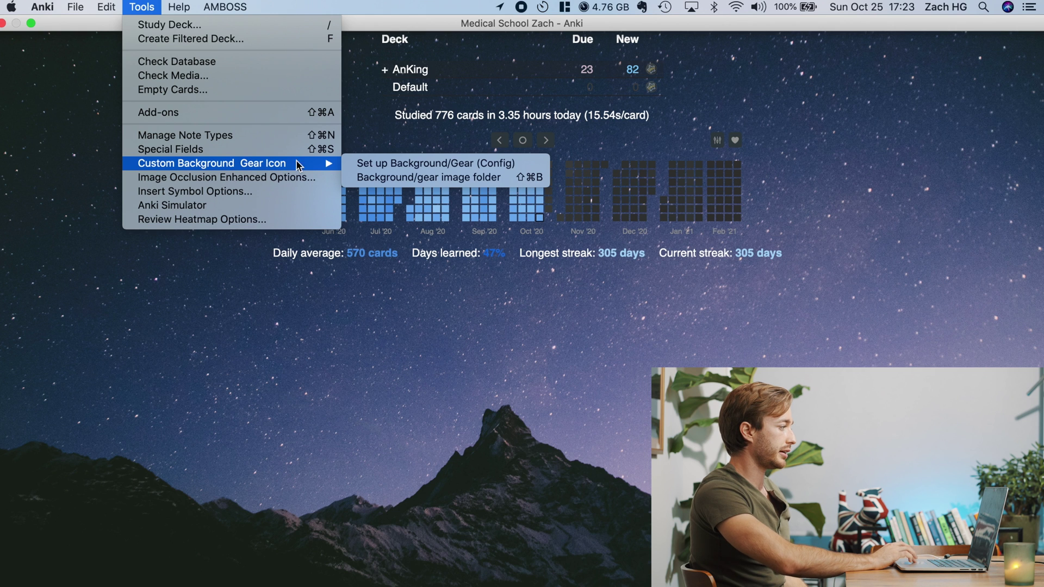
click(428, 161)
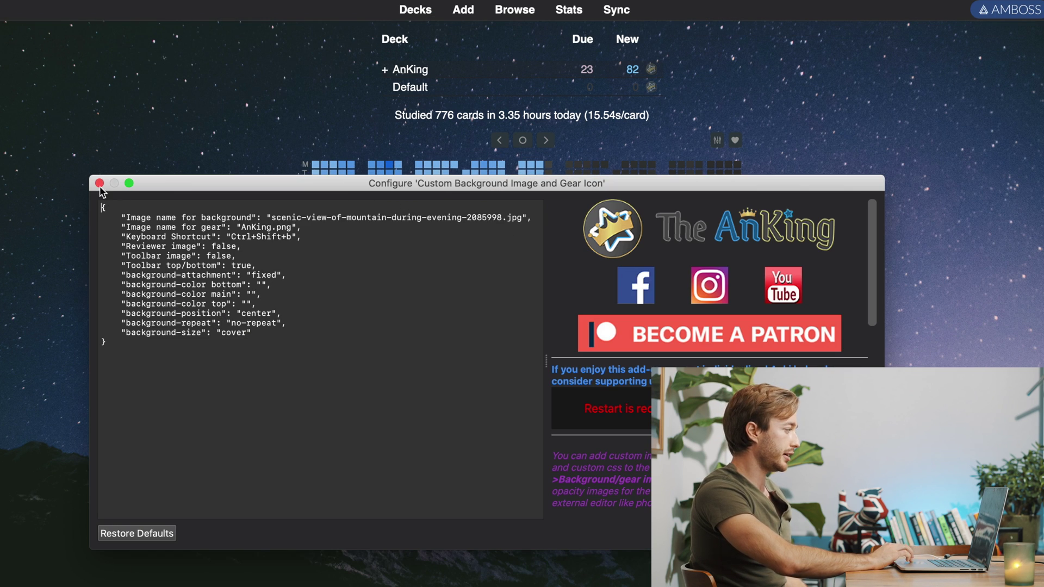
drag(93, 177, 85, 55)
click(188, 68)
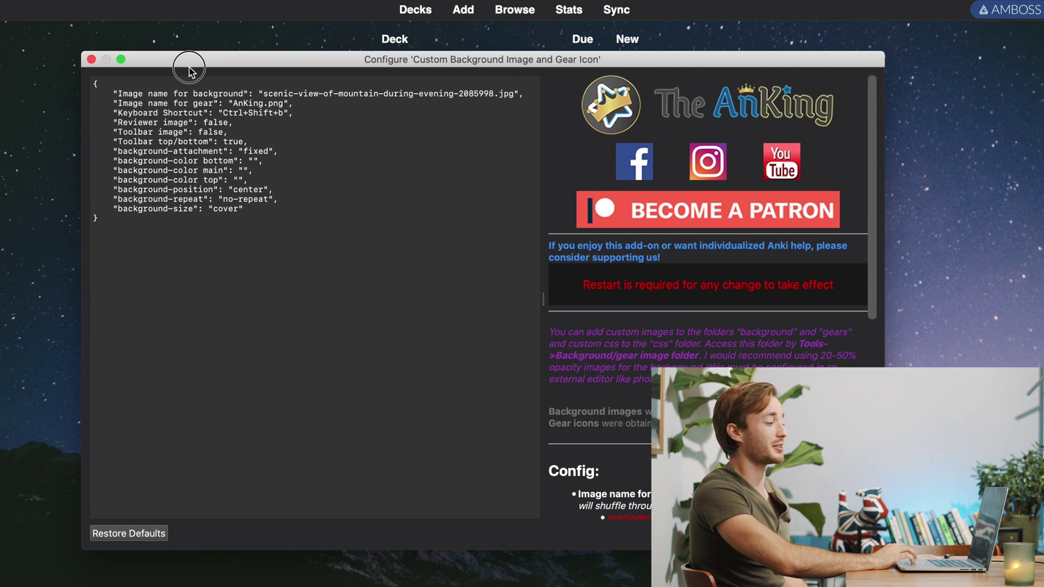
drag(208, 61, 263, 62)
drag(318, 94, 563, 94)
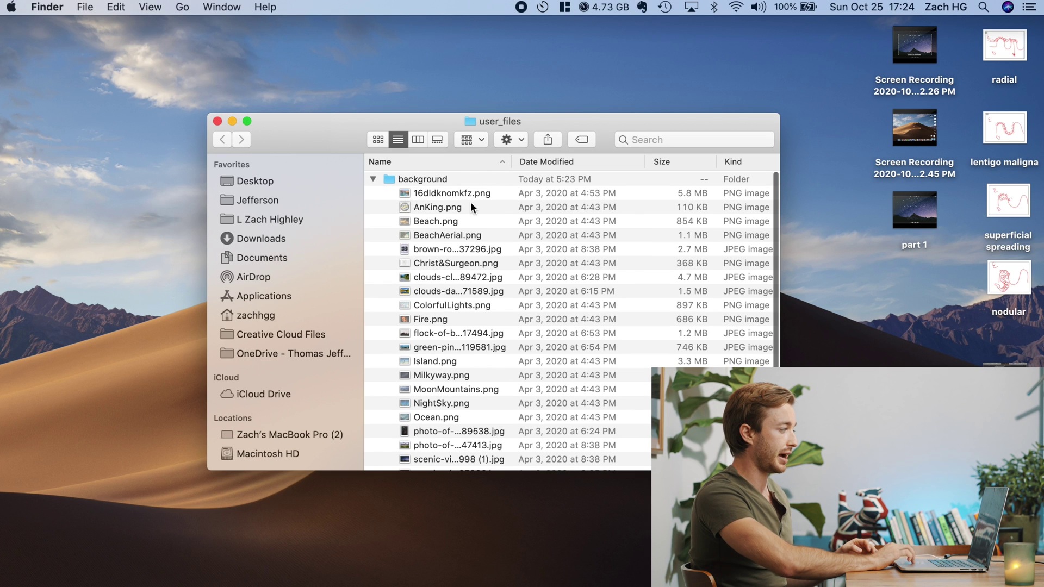
scroll(457, 277, down, 5)
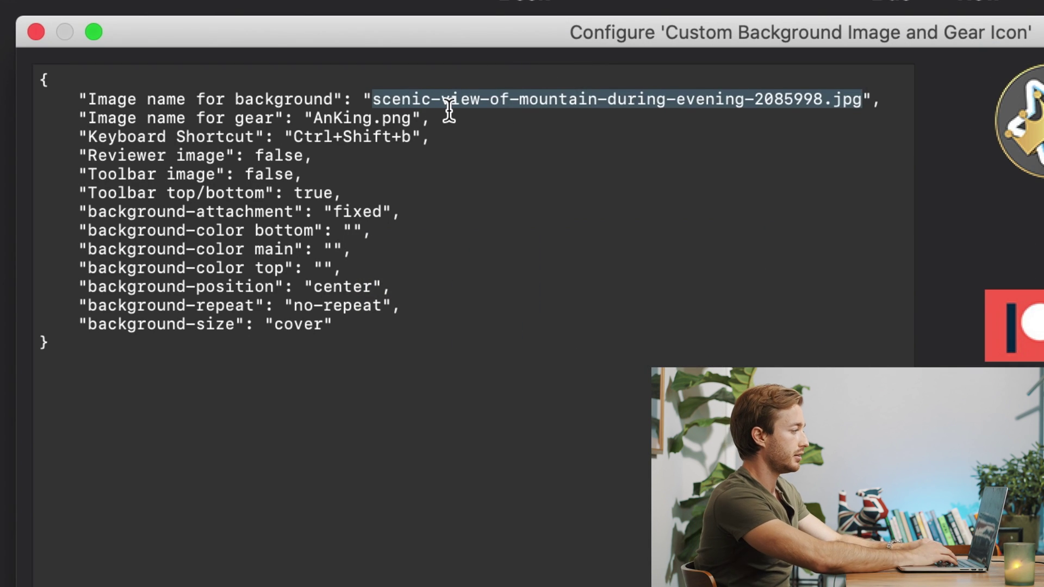
text(zac)
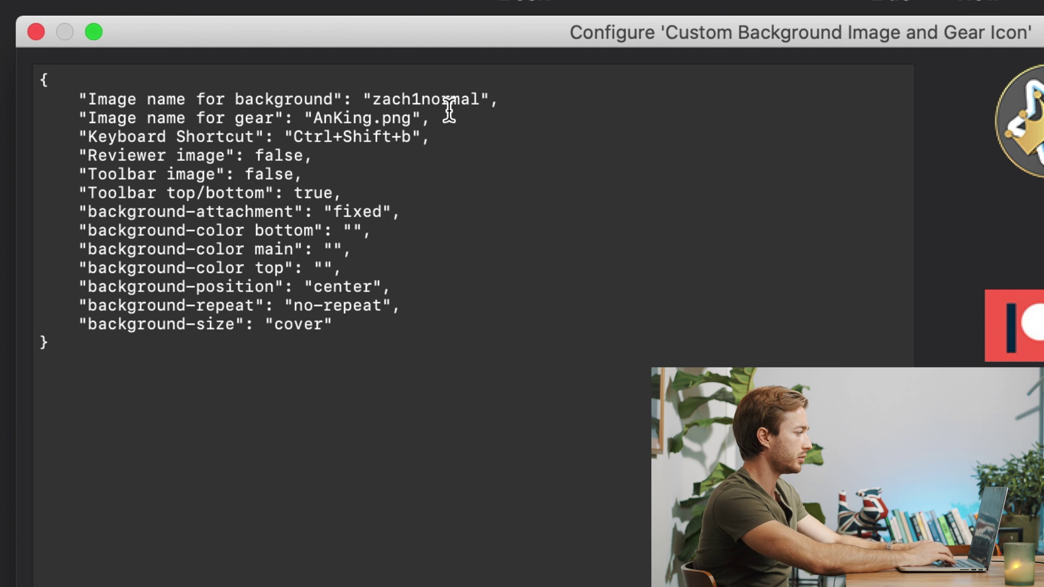
text(h1normal.png)
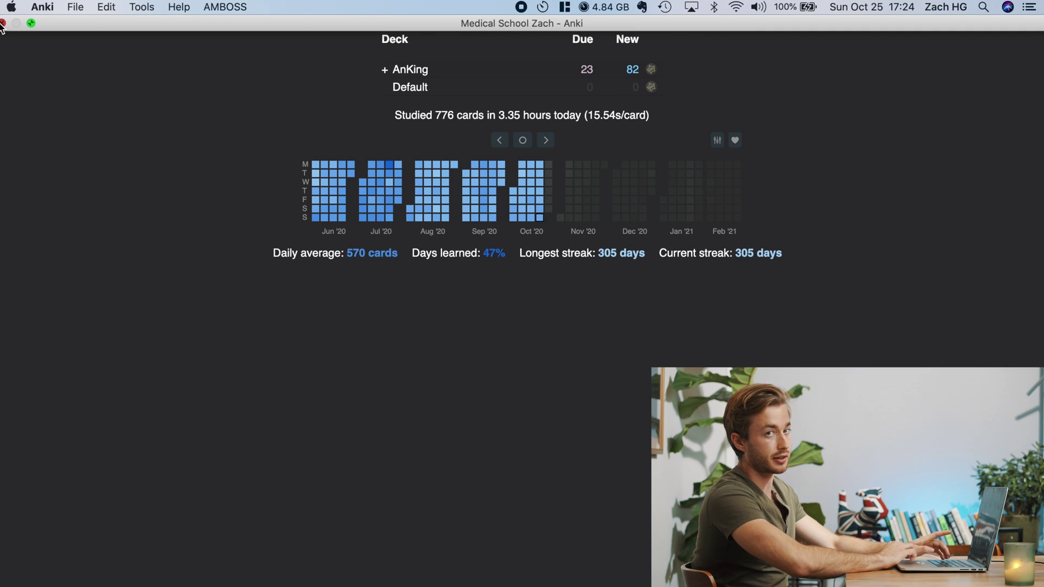
Close the main window, reopen the profile, and switch the deck screen to full screen.
click(2, 23)
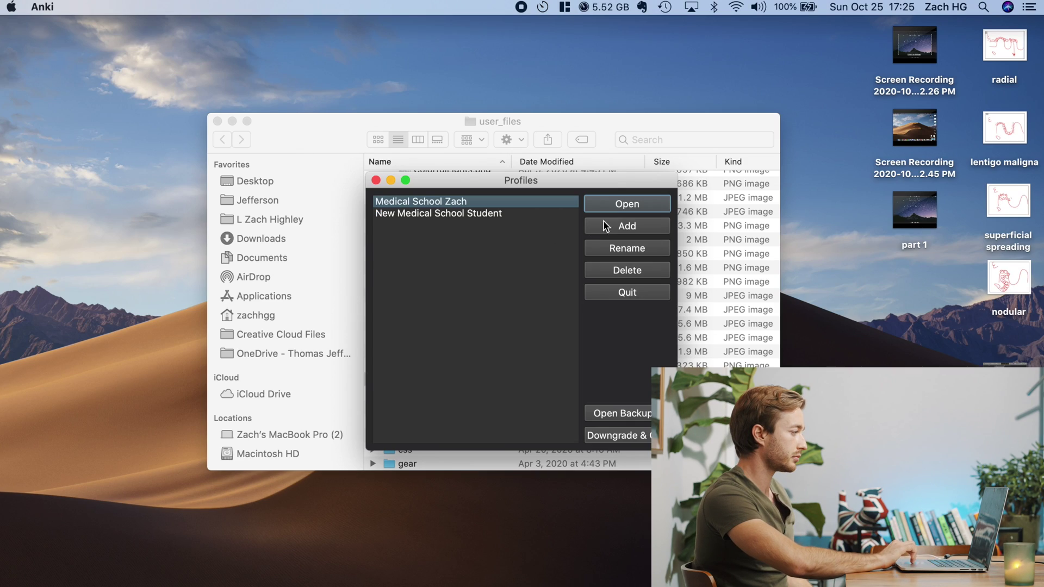
click(613, 209)
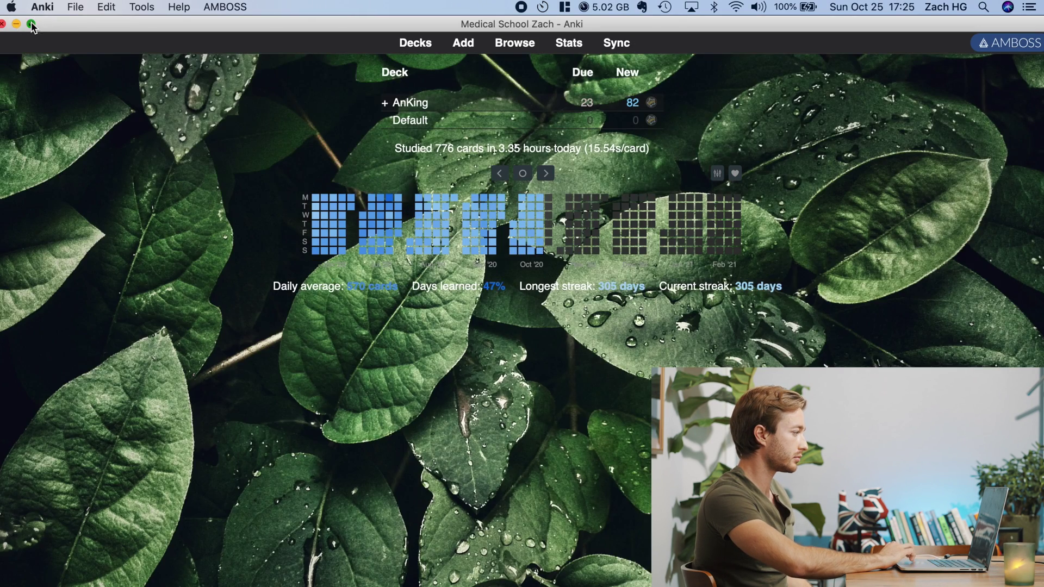
click(31, 25)
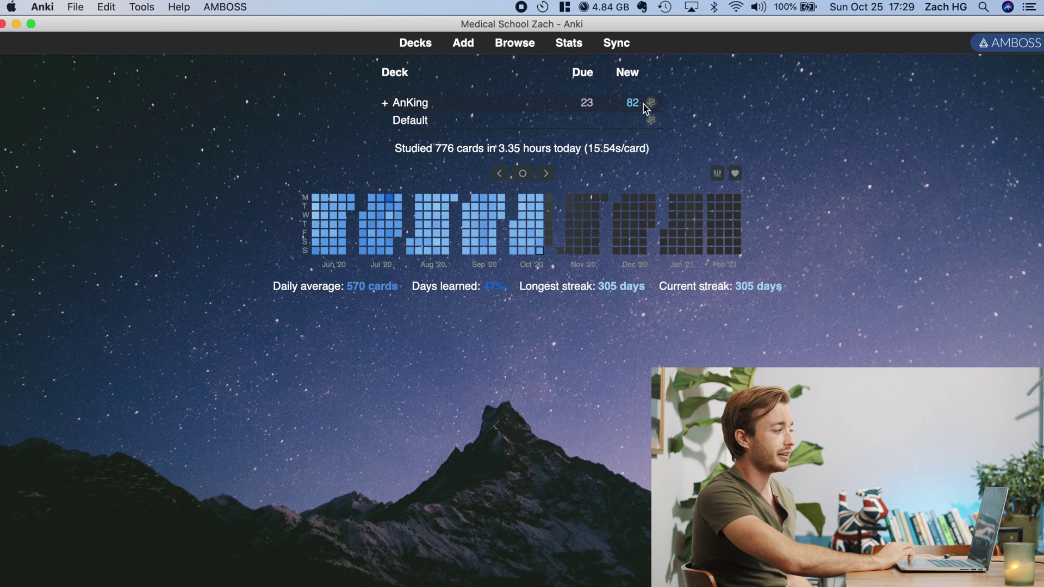
click(31, 25)
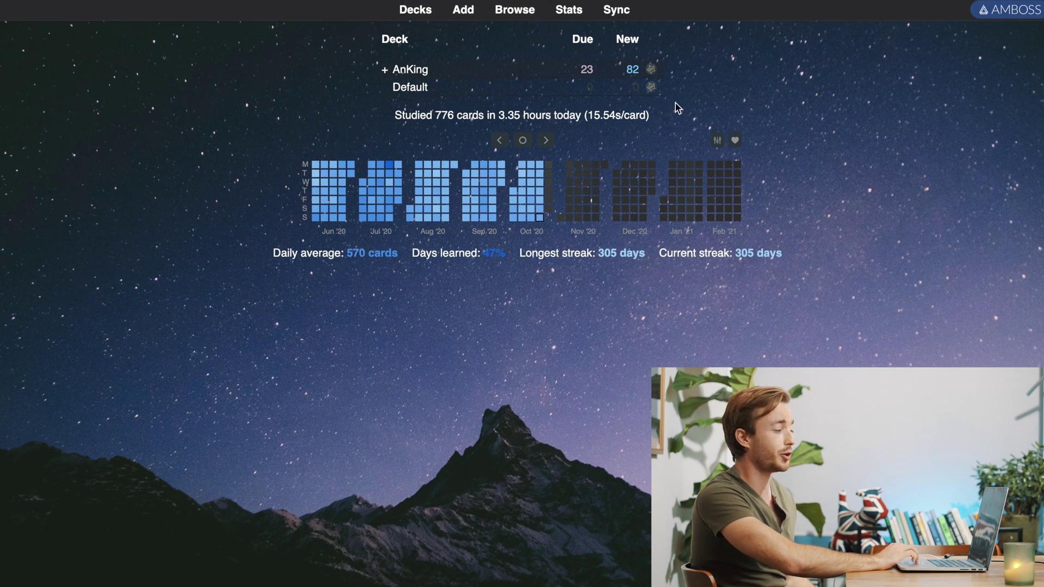
mouse_move(182, 4)
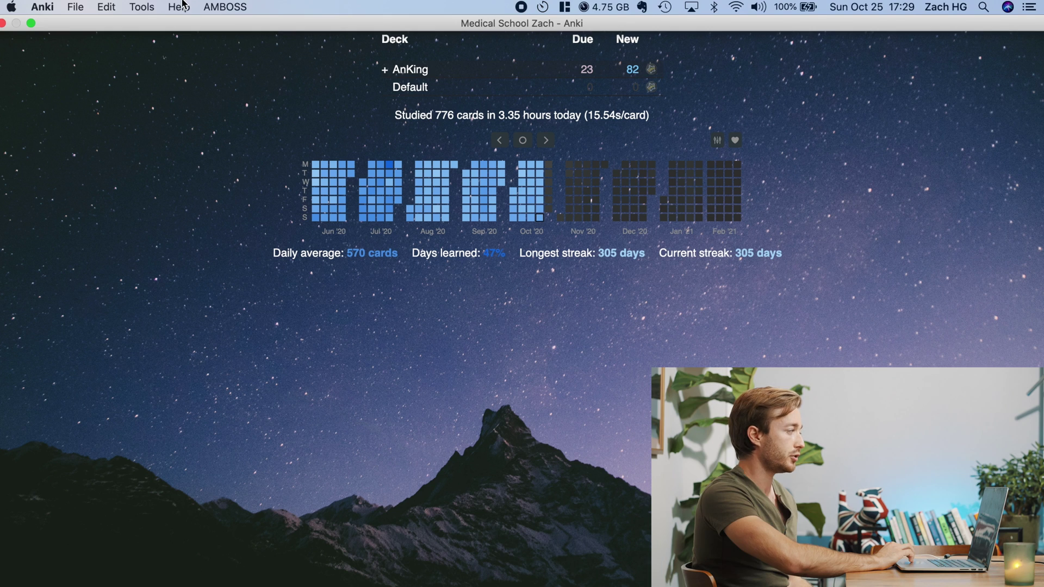
click(144, 6)
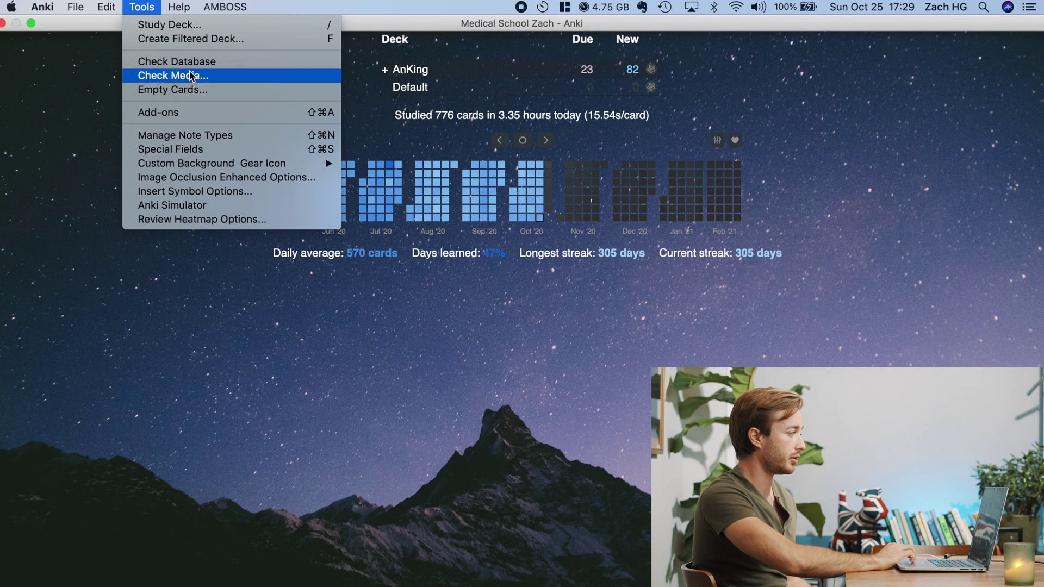
Reopen the add-on's Background/gear image folder via Tools > Custom Background Gear Icon.
click(781, 124)
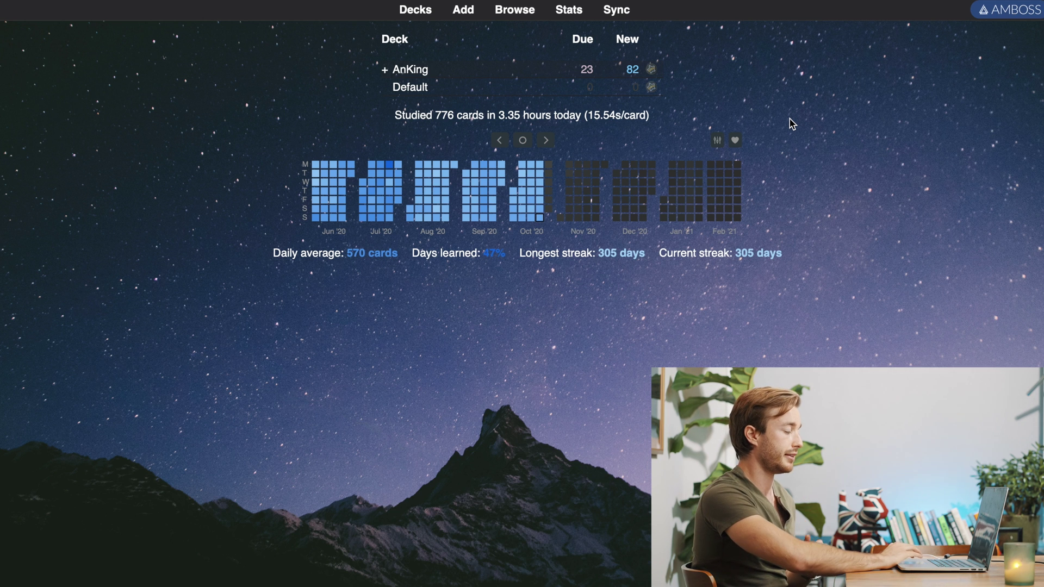
click(142, 7)
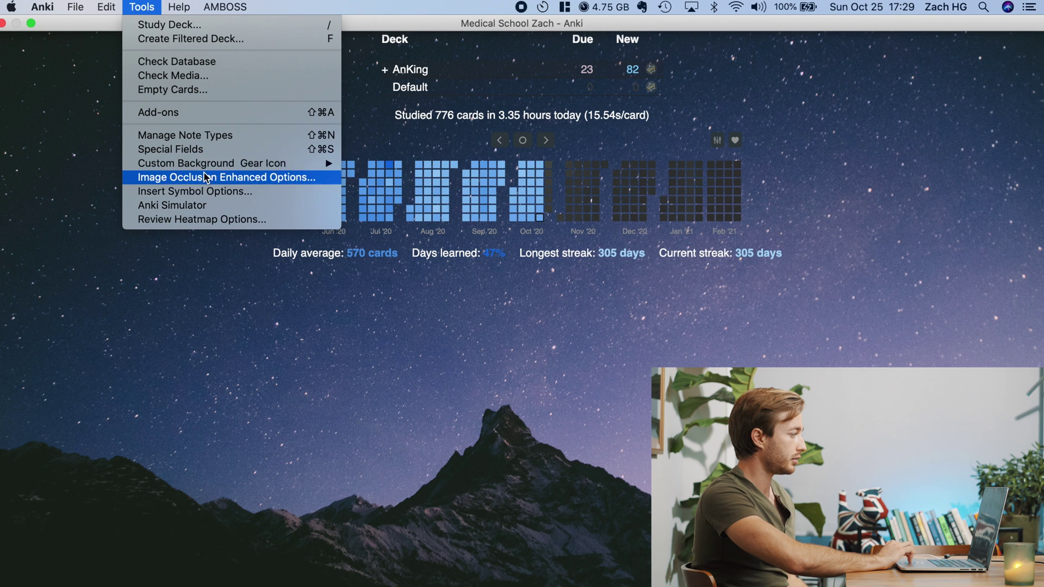
mouse_move(229, 164)
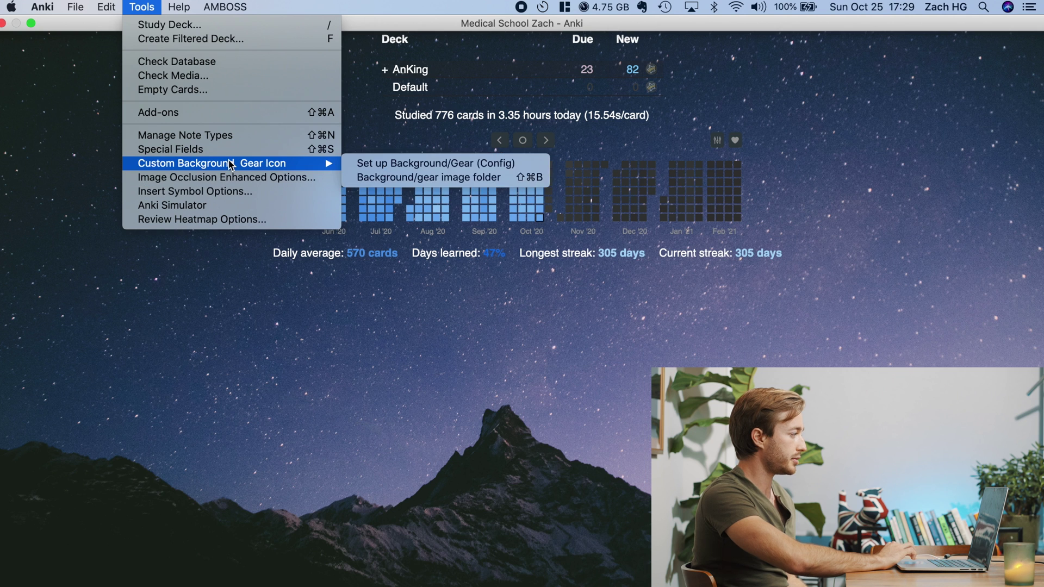
click(453, 181)
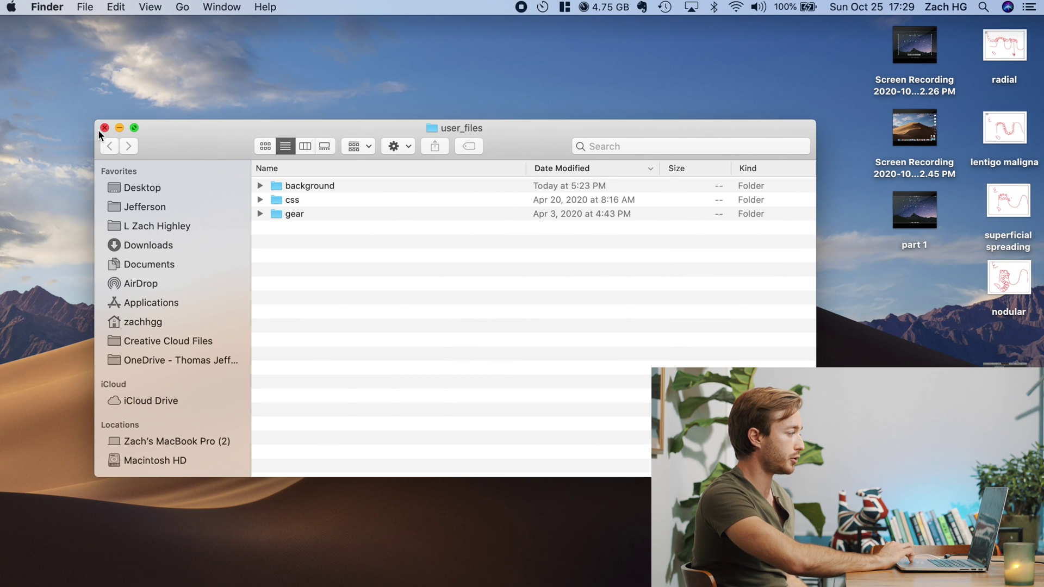
Expand the gear folder in user_files and preview the Bam.png icon, then put it away.
drag(95, 123, 154, 71)
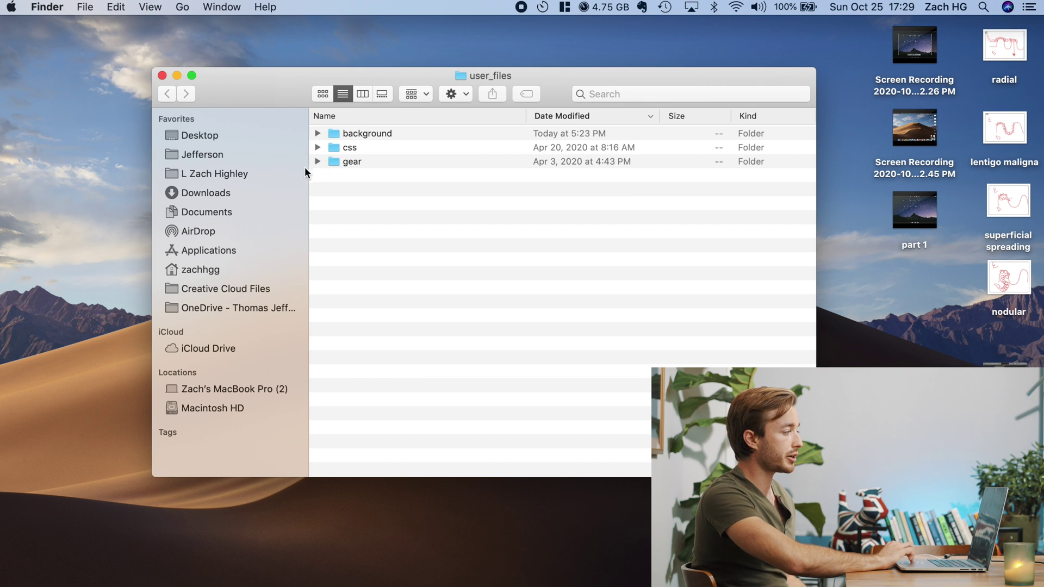
click(317, 161)
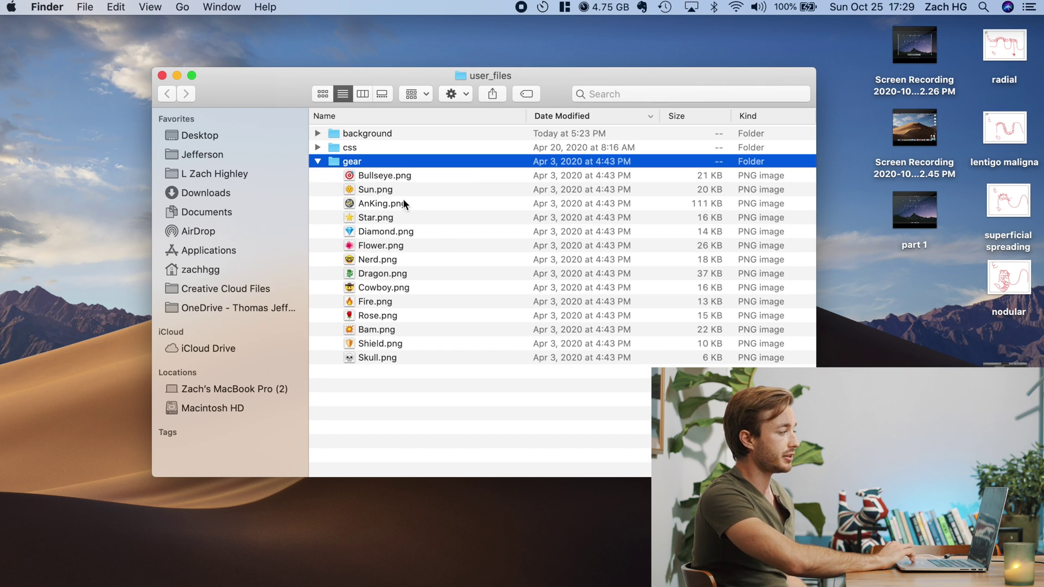
double_click(370, 329)
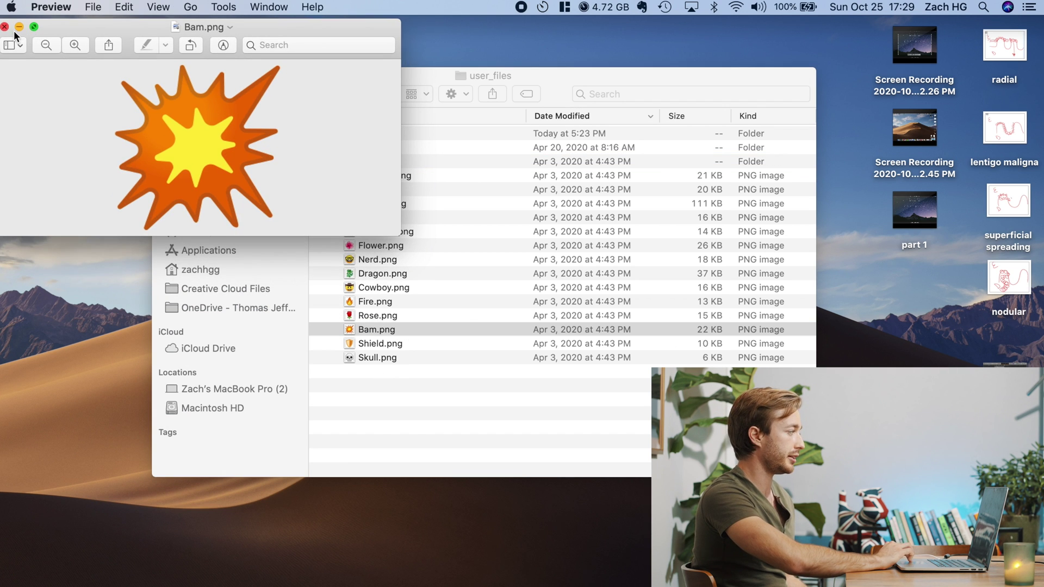
click(18, 28)
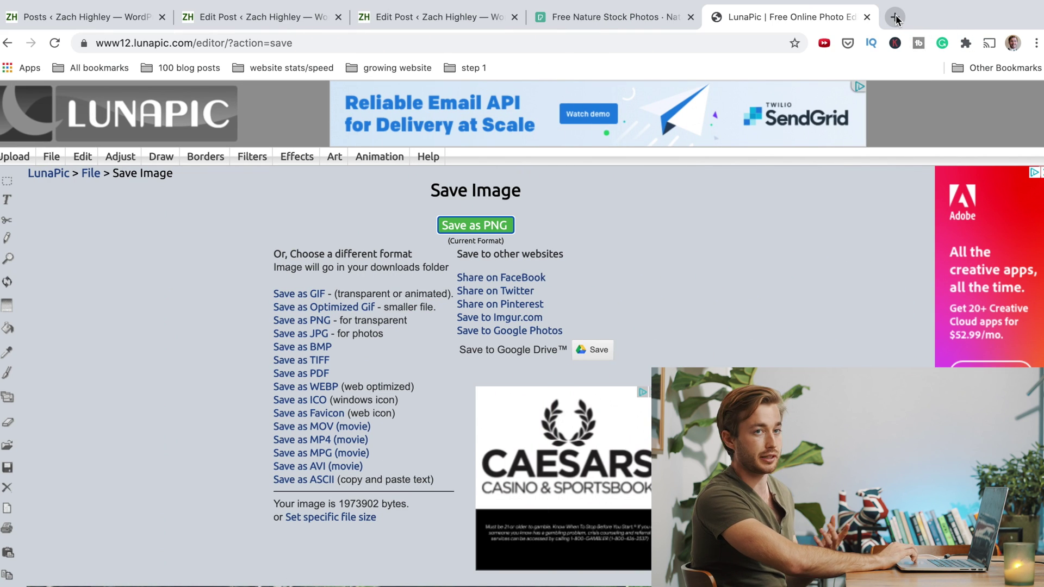
Search flaticon.com for cogwheel icons in a new tab.
click(895, 17)
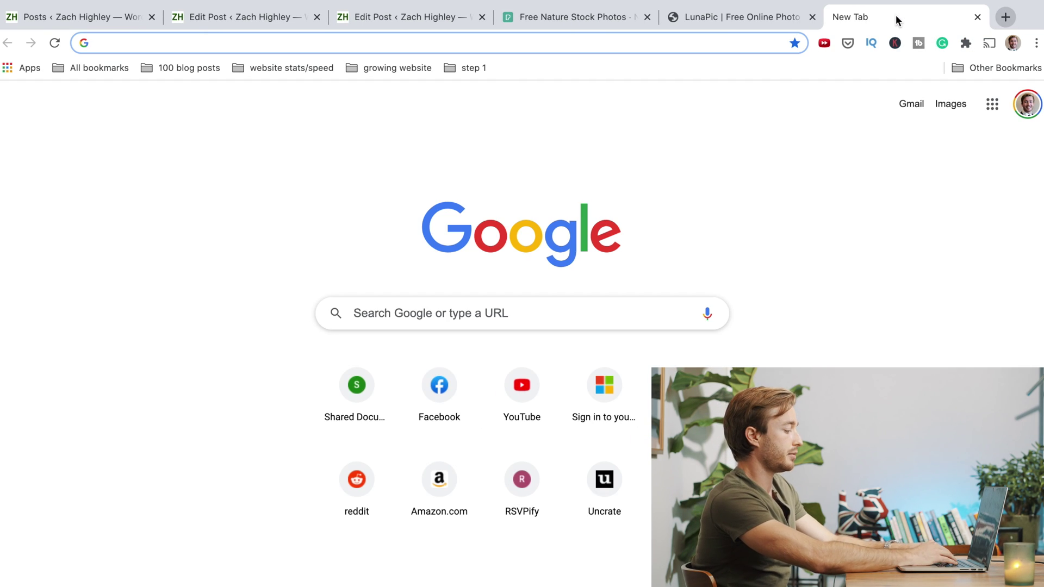
text(flati)
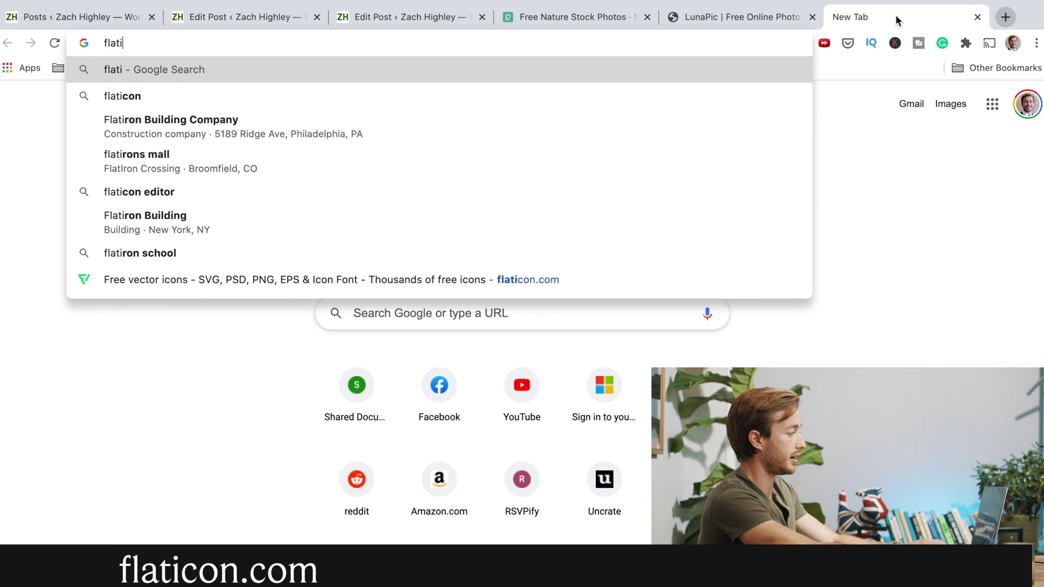
text(con.com)
key(Return)
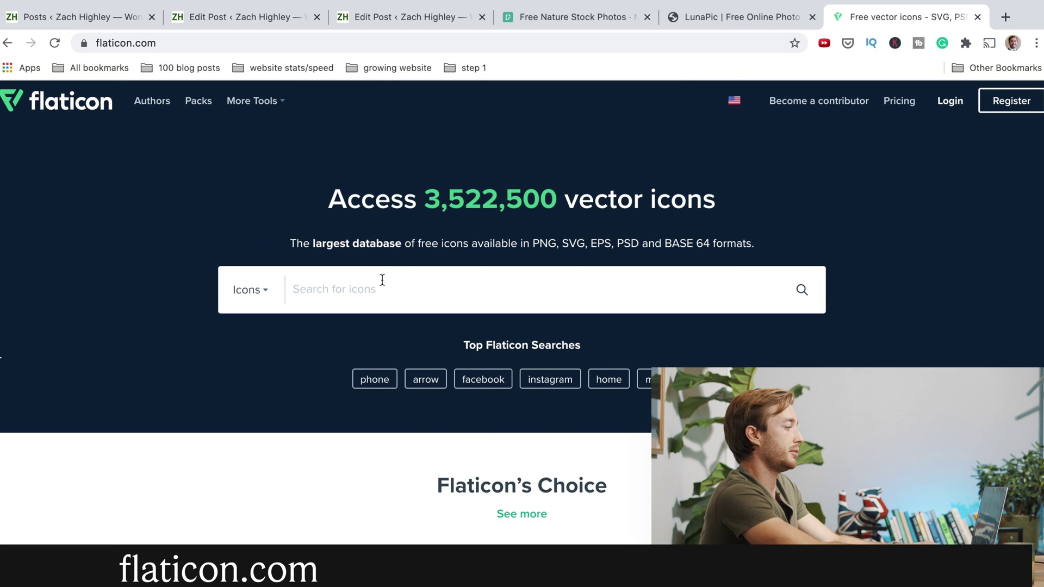
click(382, 280)
text(cog)
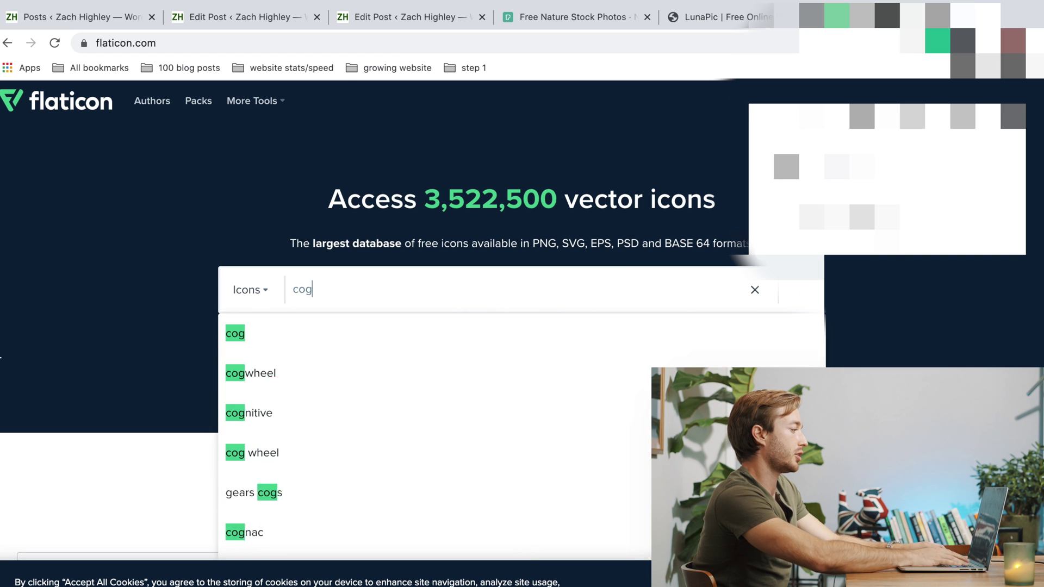
text(wheel)
key(Return)
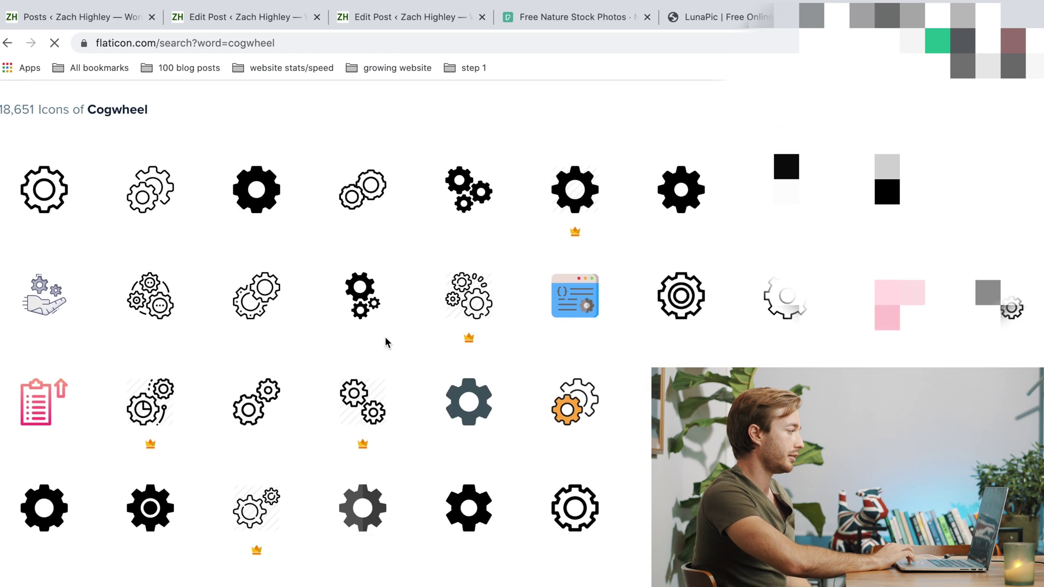
Download the Settings Gears icon as a free PNG.
mouse_move(456, 319)
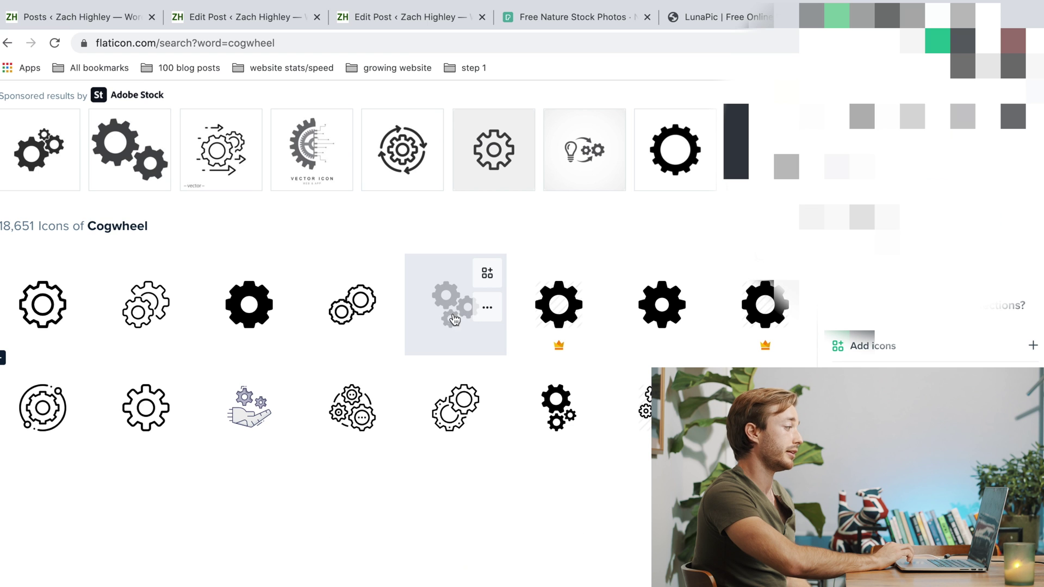
click(446, 318)
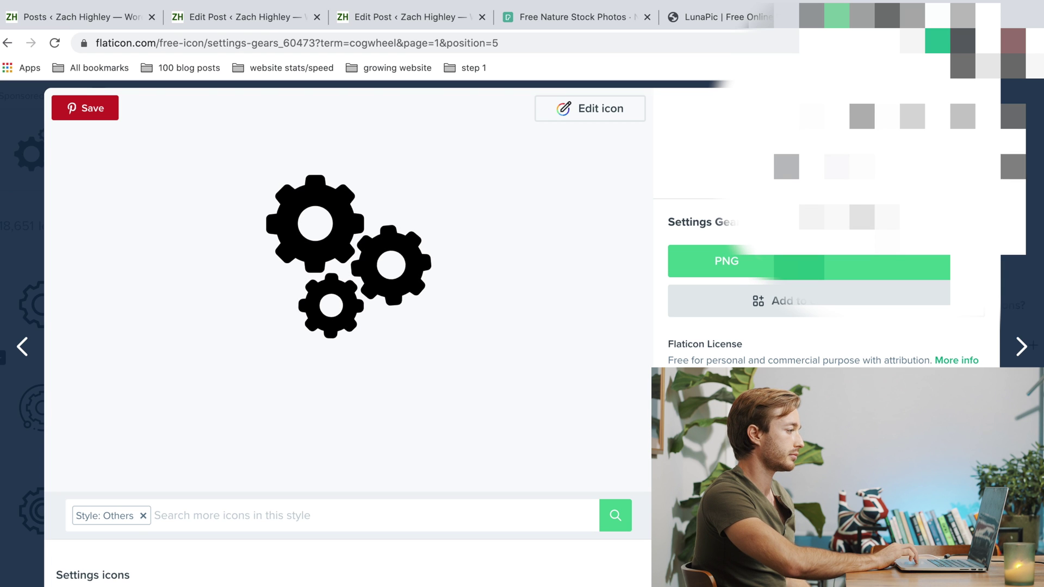
click(718, 266)
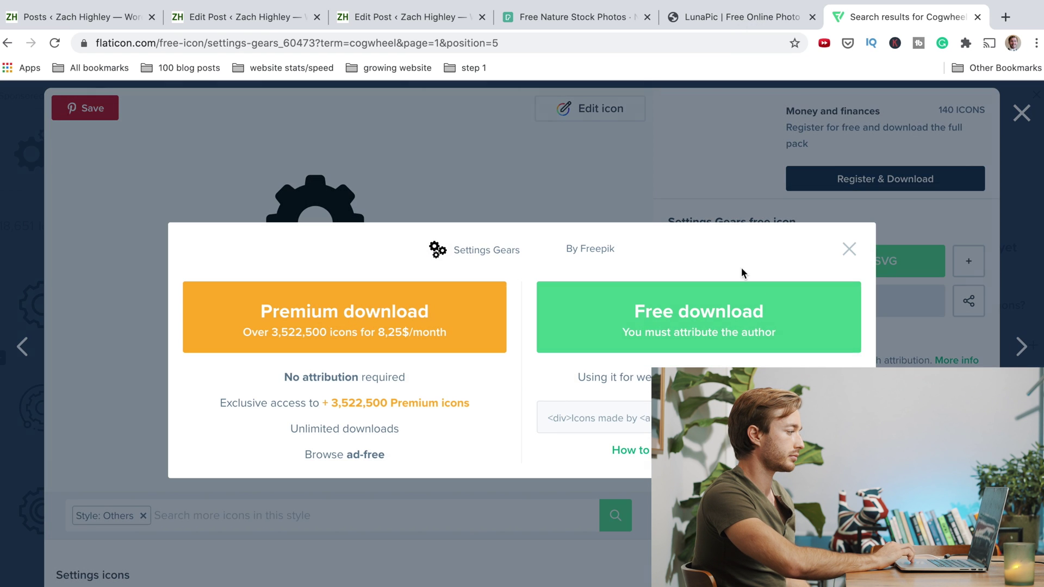
click(648, 317)
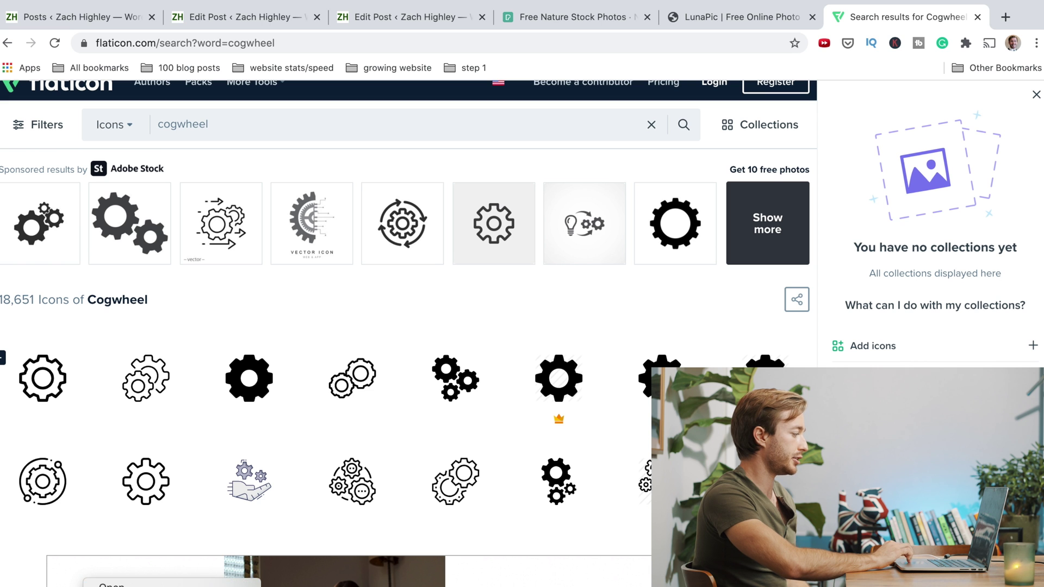
key(ctrl+Left)
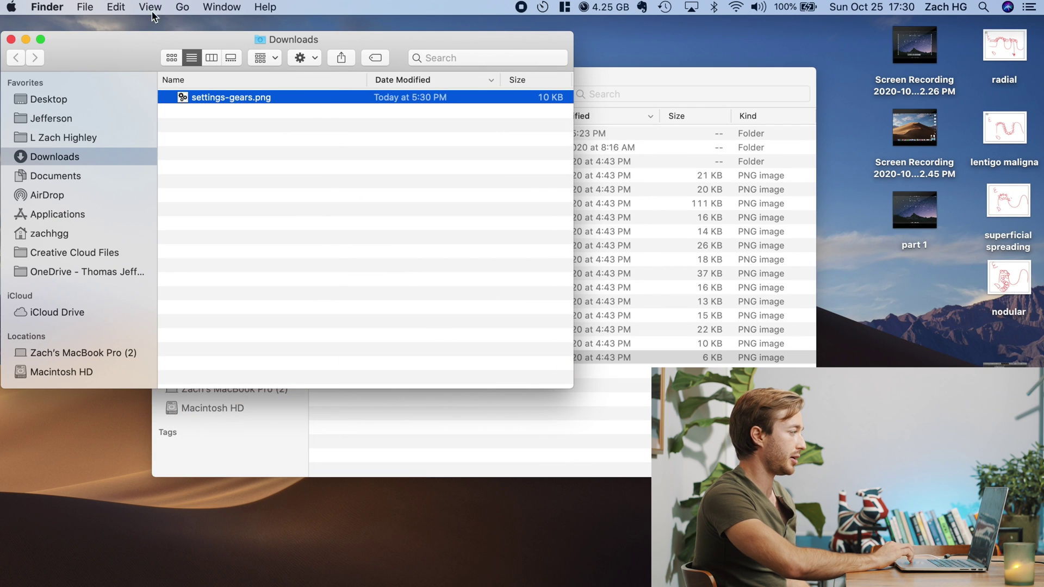
Move settings-gears.png from Downloads into the user_files gear folder and start renaming it.
drag(115, 40, 719, 125)
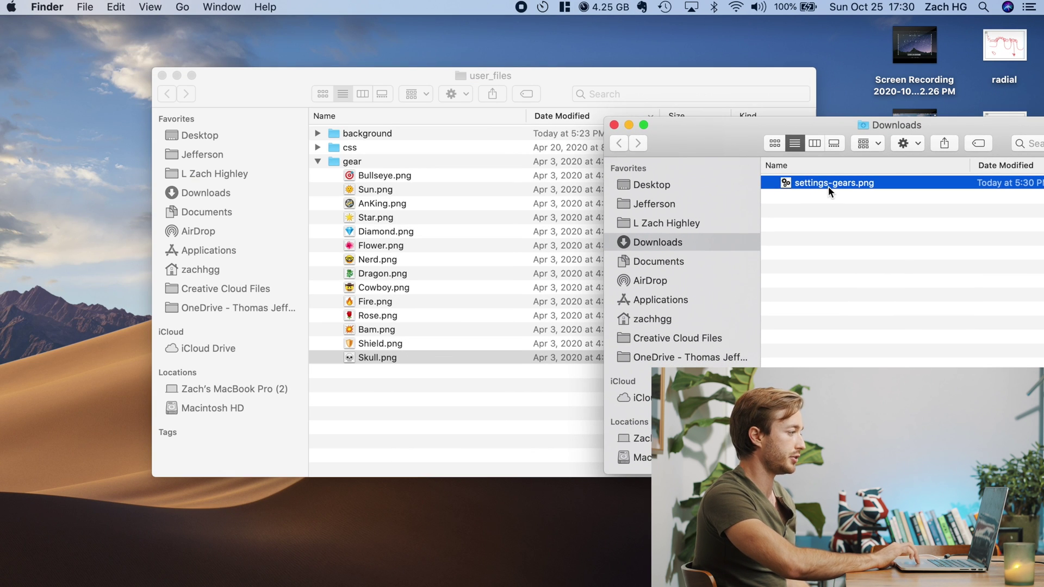
drag(827, 186, 396, 176)
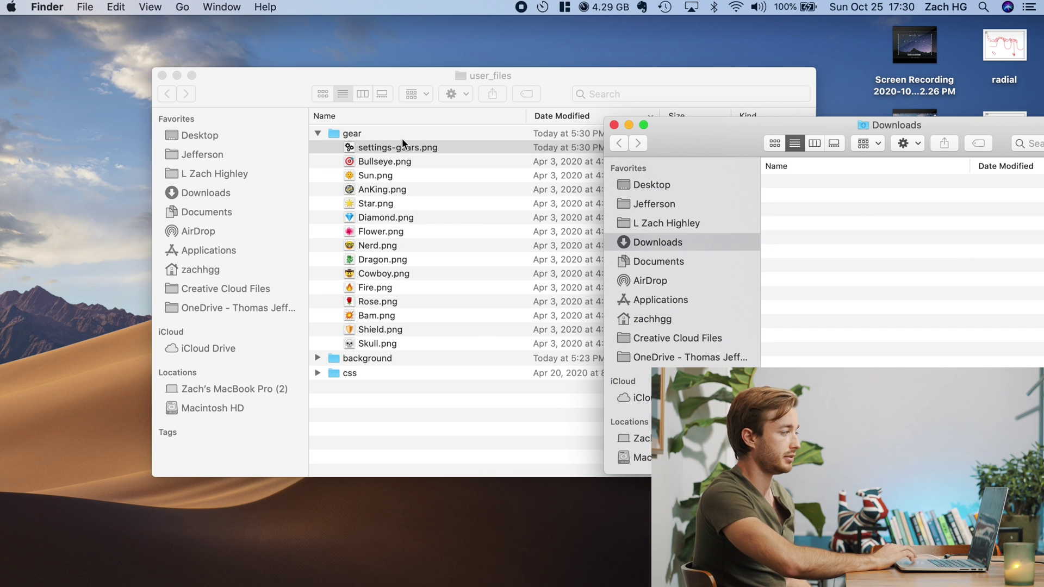
click(614, 125)
drag(457, 77, 426, 76)
key(Return)
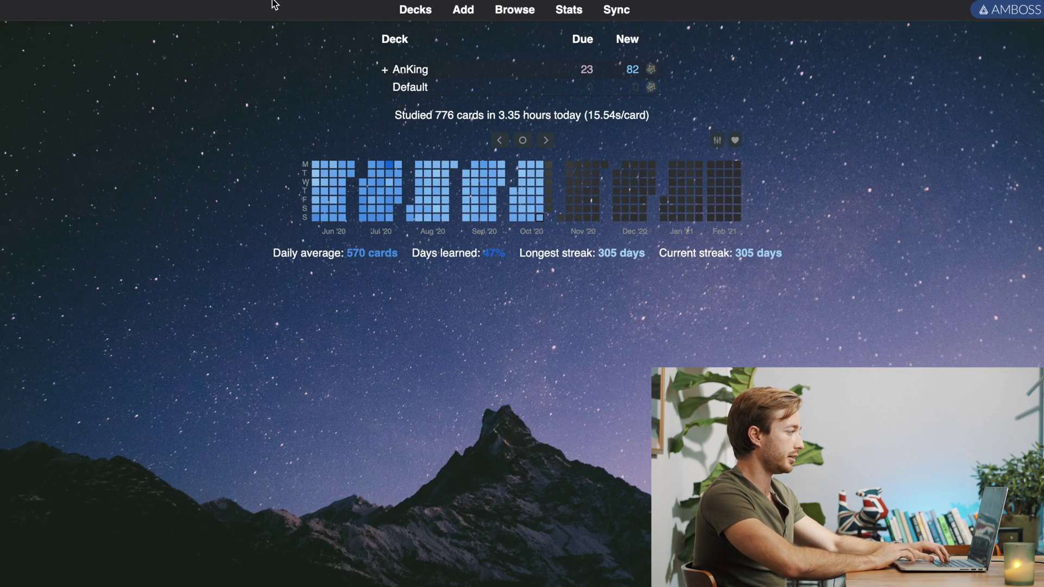
In Set up Background/Gear (Config), replace AnKing.png with settings-gears.png as the gear image.
mouse_move(275, 5)
click(142, 6)
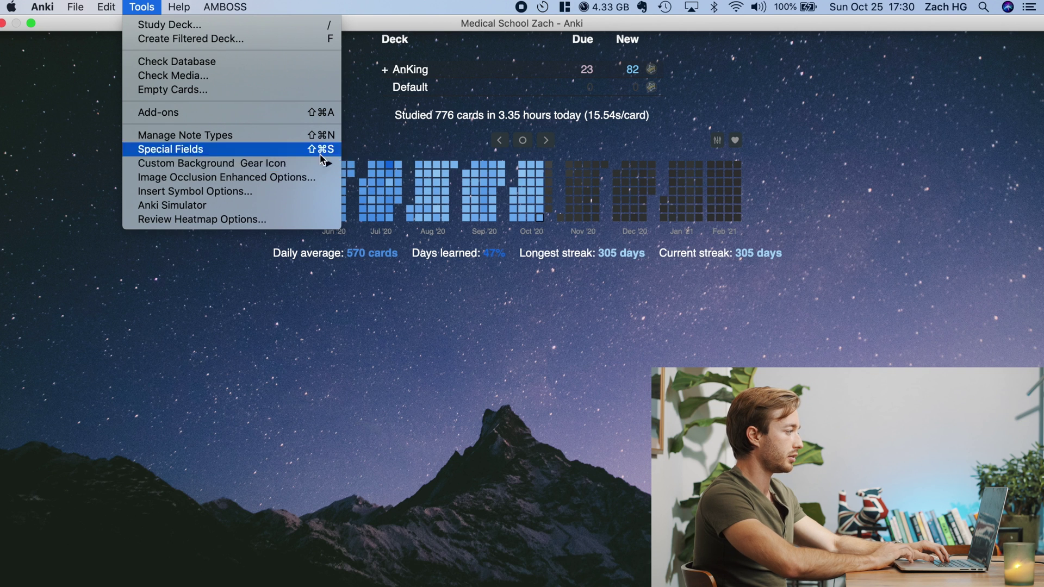
mouse_move(324, 163)
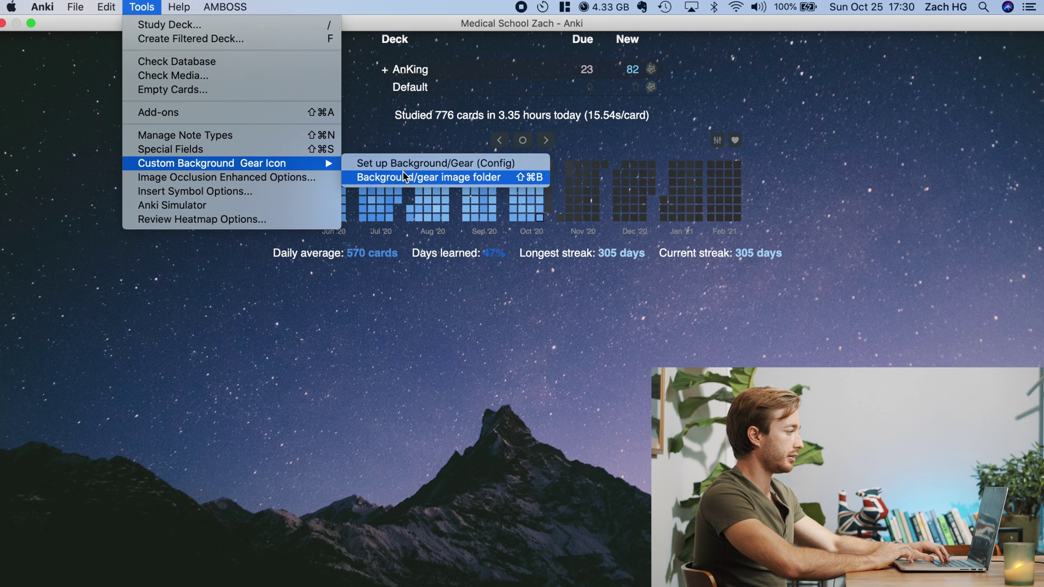
click(432, 164)
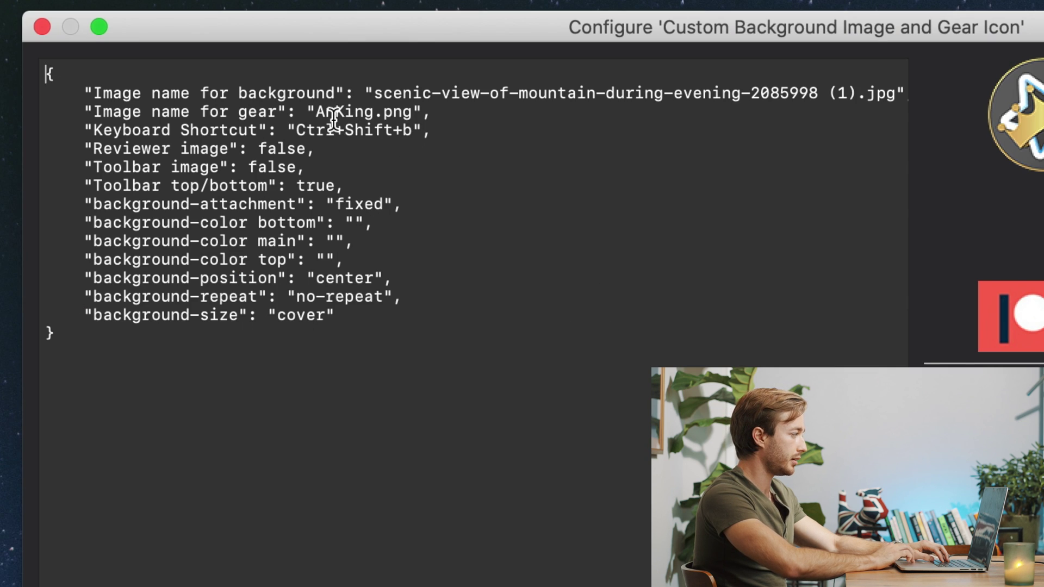
drag(316, 111, 406, 110)
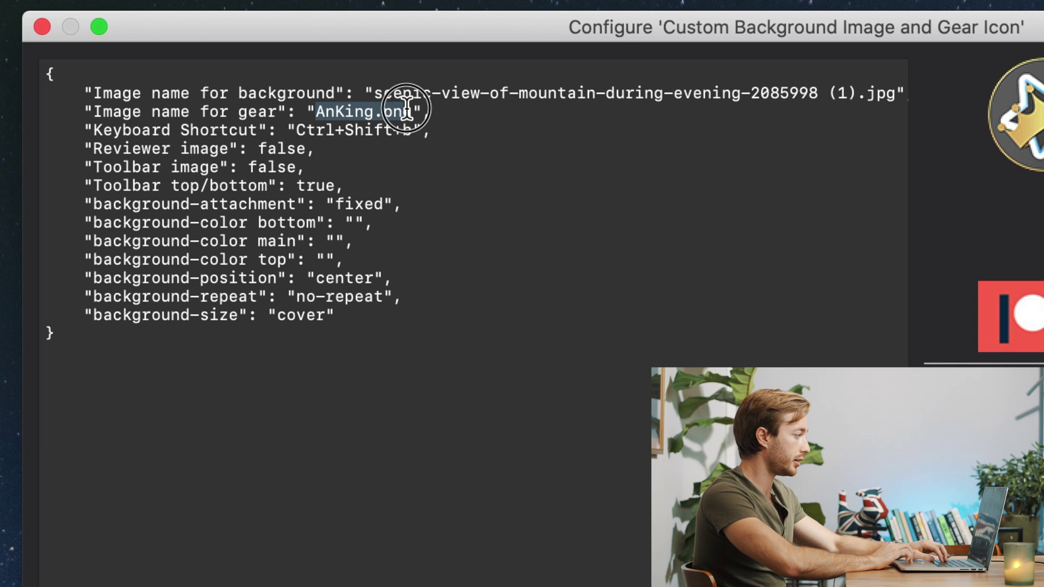
text(settings-gears.png)
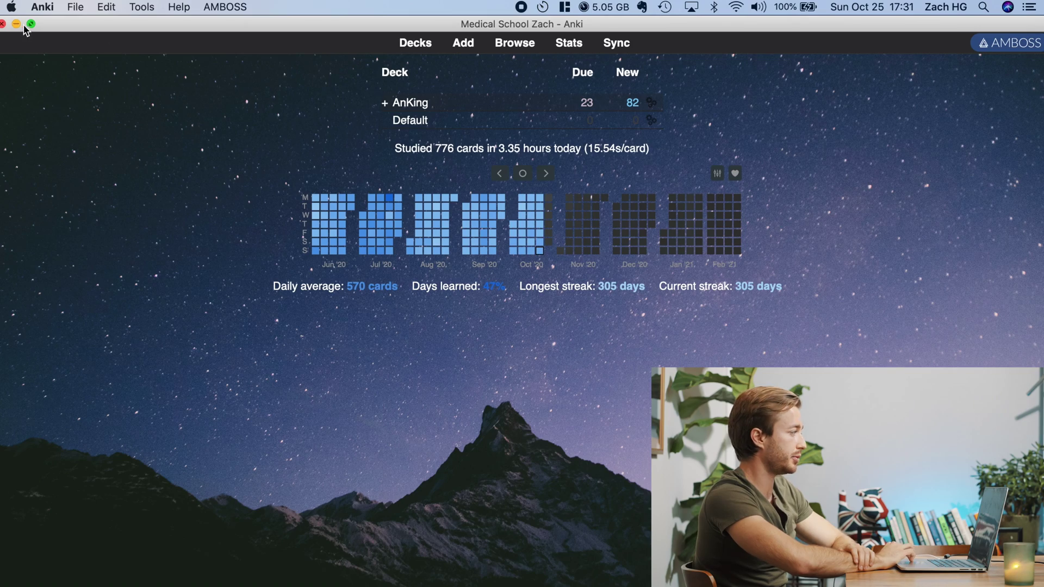
Toggle the Anki deck screen window to full screen.
click(32, 25)
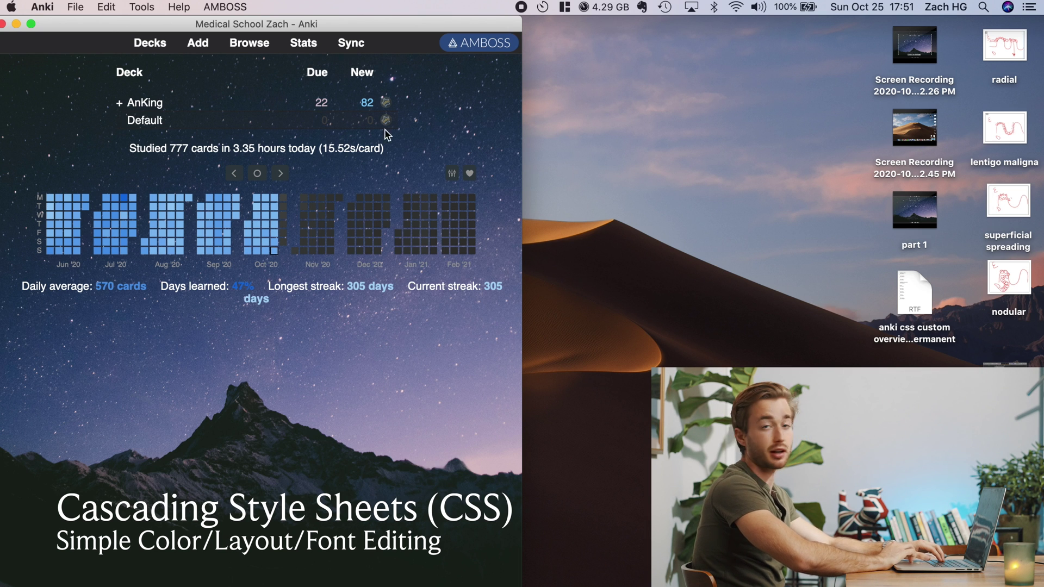
Open the add-on's background/gear image folder and expand its css folder.
click(137, 6)
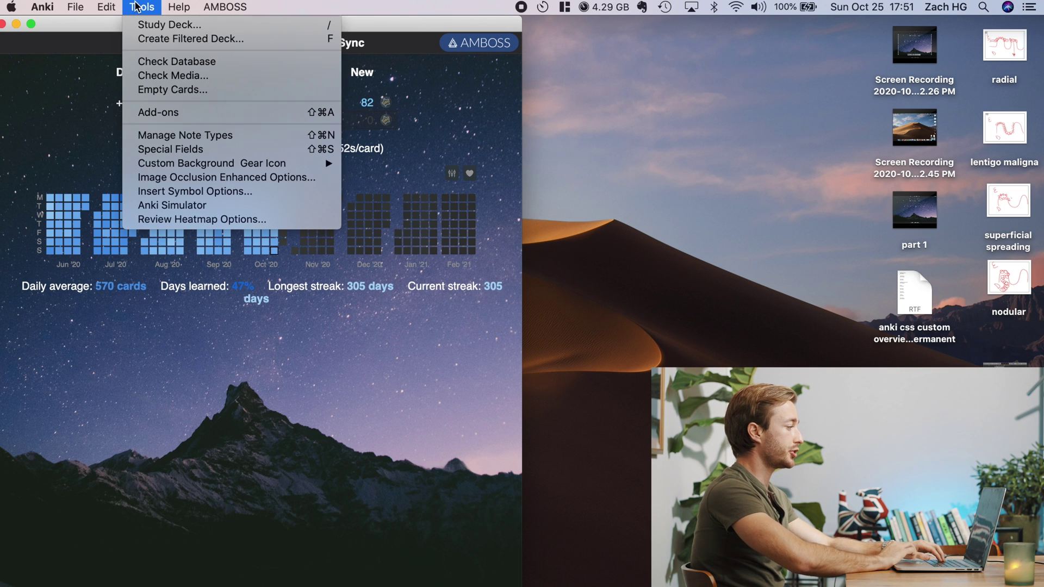
mouse_move(307, 163)
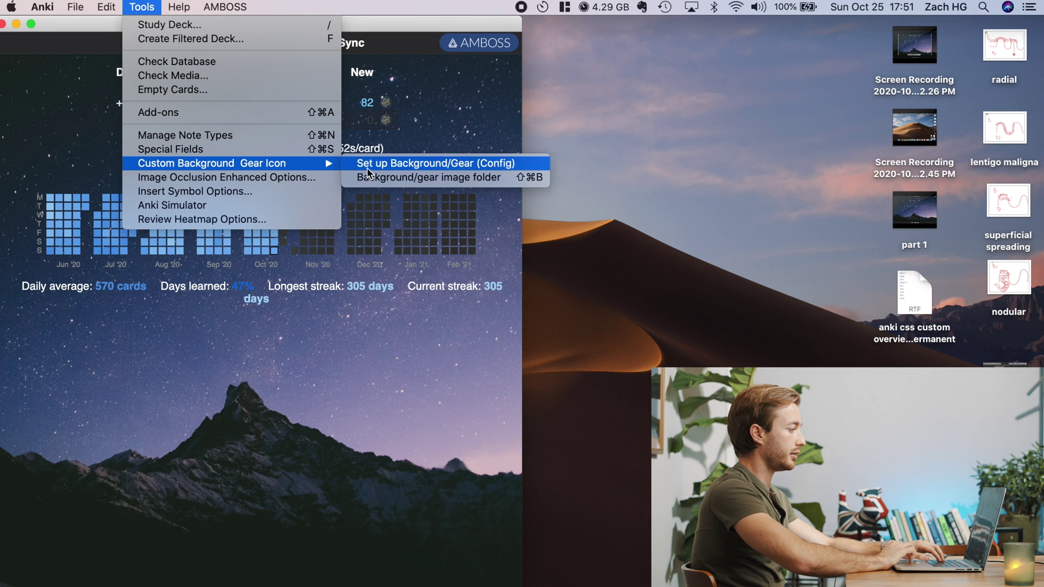
click(451, 175)
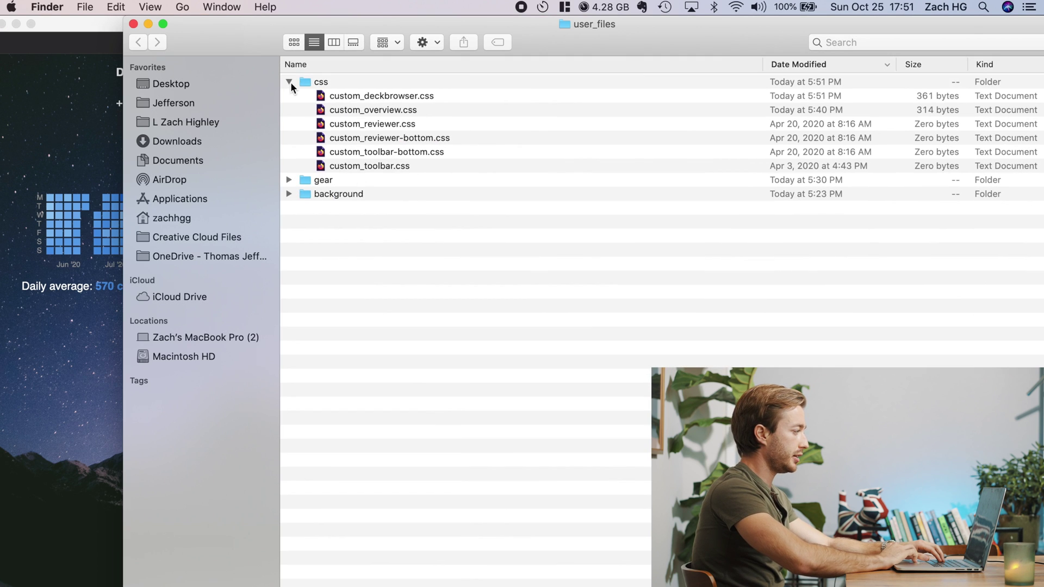
click(289, 82)
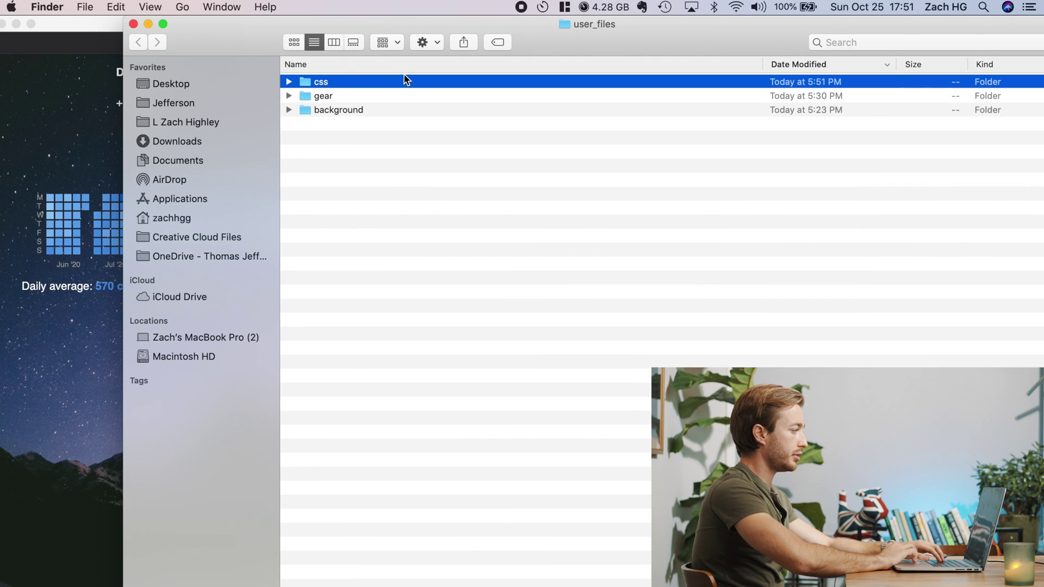
click(289, 82)
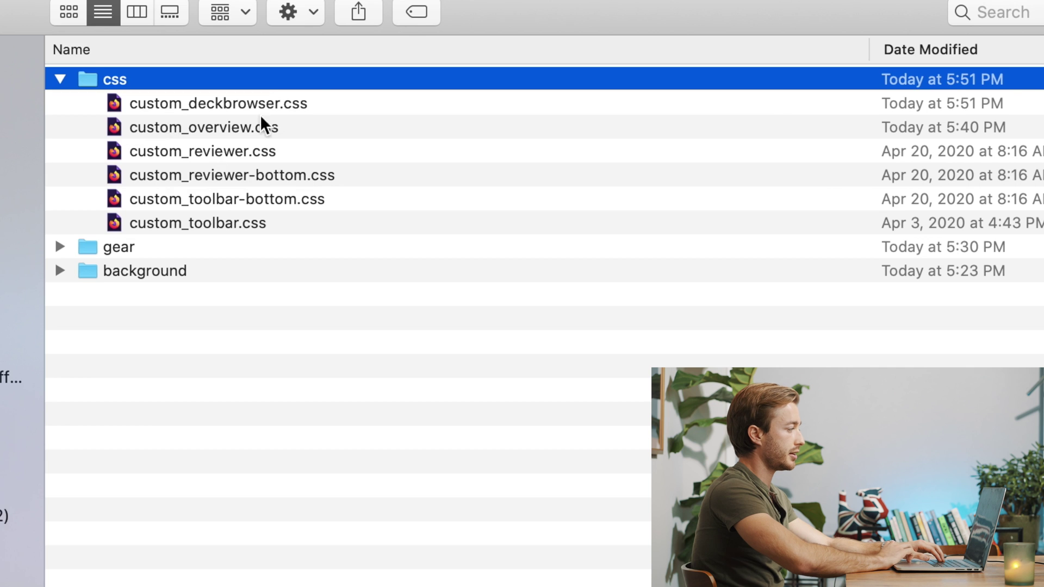
key(super+Tab)
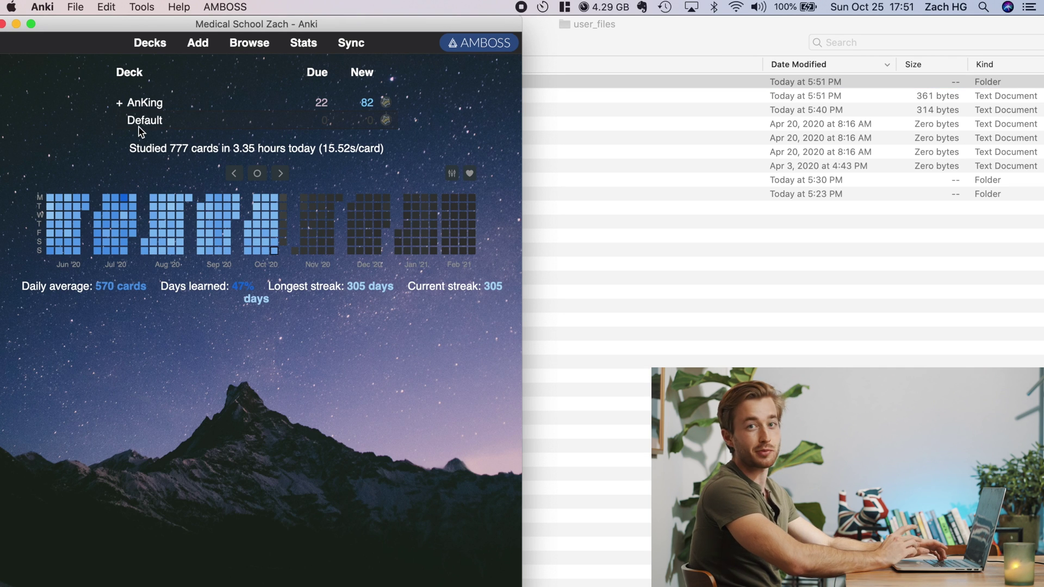
key(super+Tab)
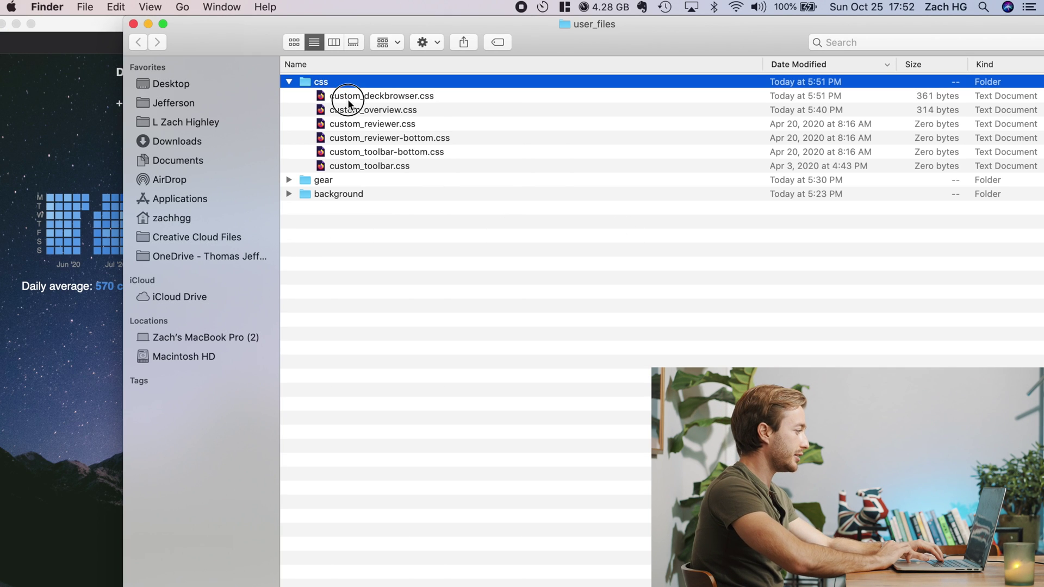
Open custom_deckbrowser.css with TextEdit.
click(348, 99)
right_click(374, 95)
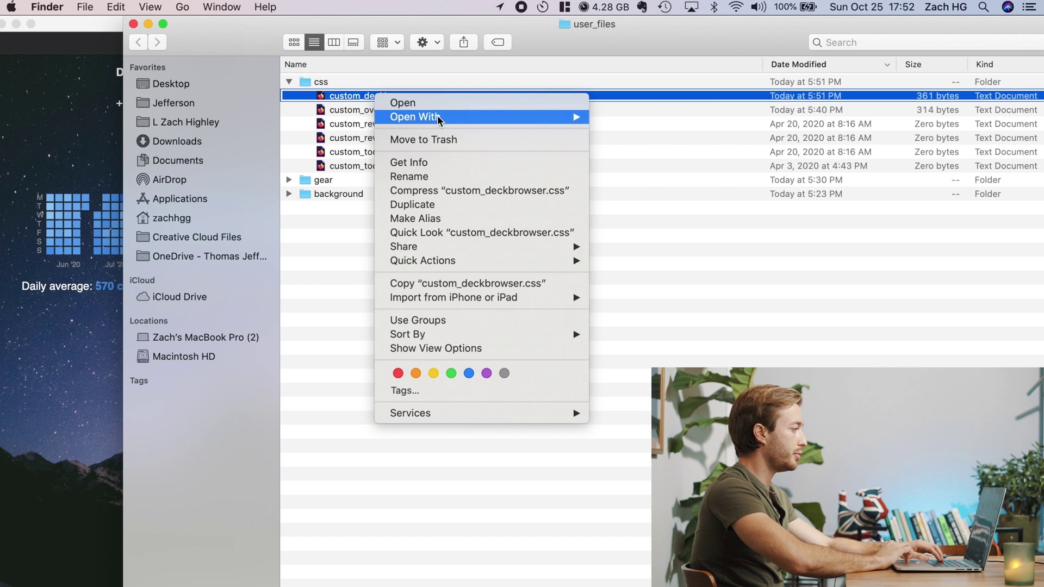
mouse_move(437, 122)
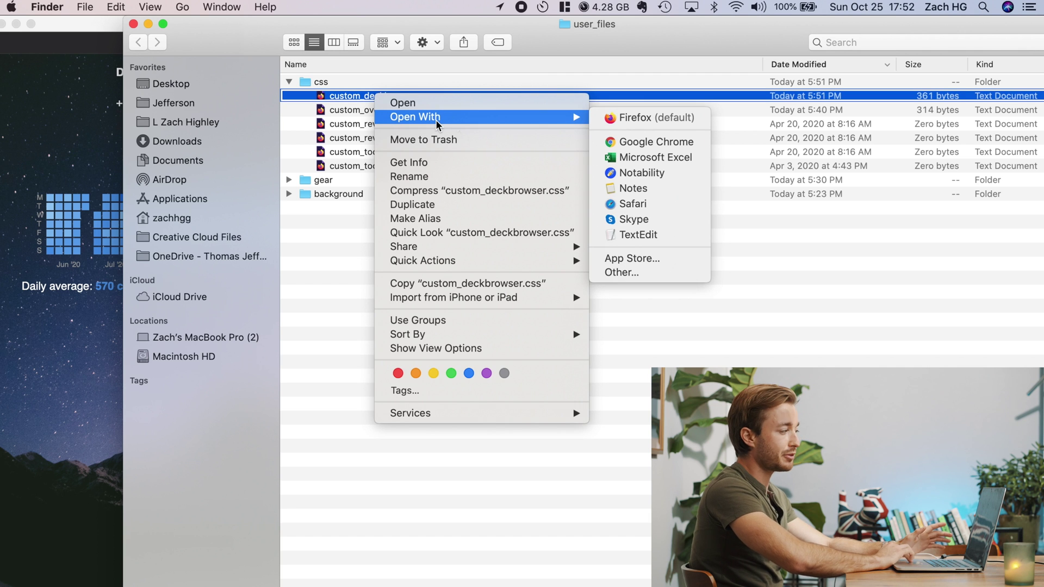
click(642, 236)
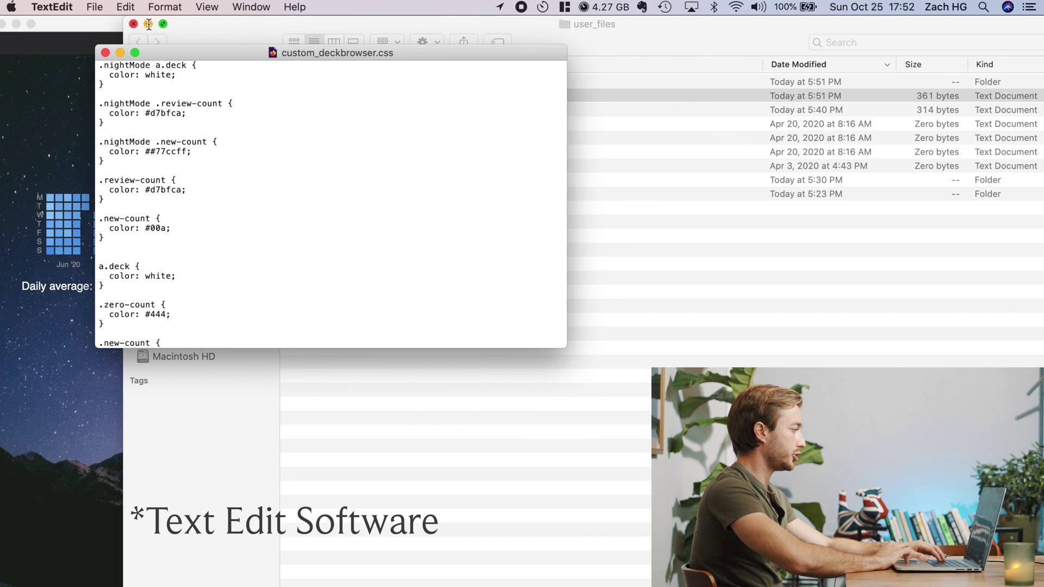
Change the .nightMode a.deck colour from white to black, save, and reopen the first Anki profile.
click(148, 24)
drag(179, 52, 601, 29)
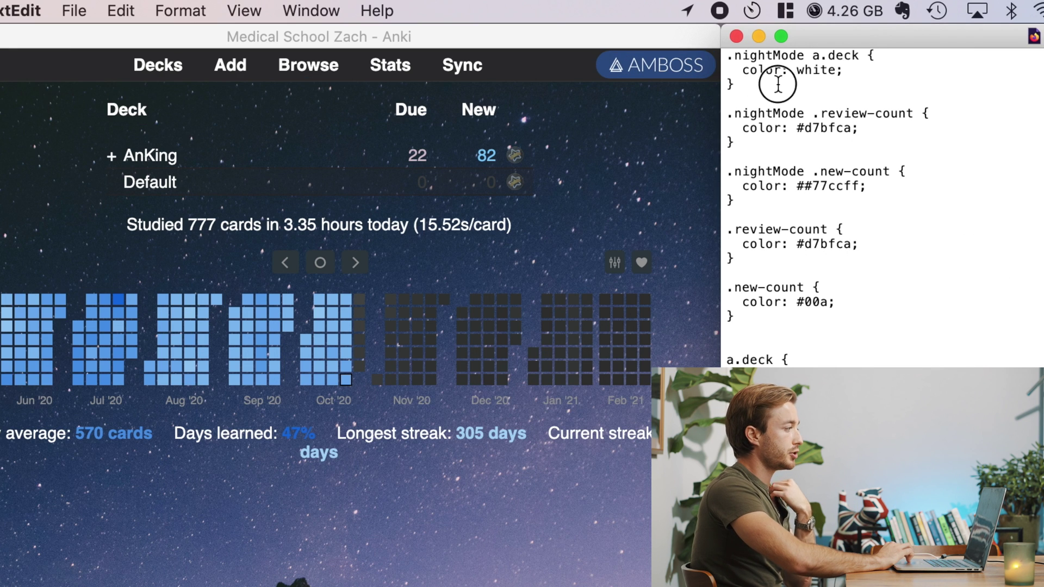
drag(778, 83, 707, 56)
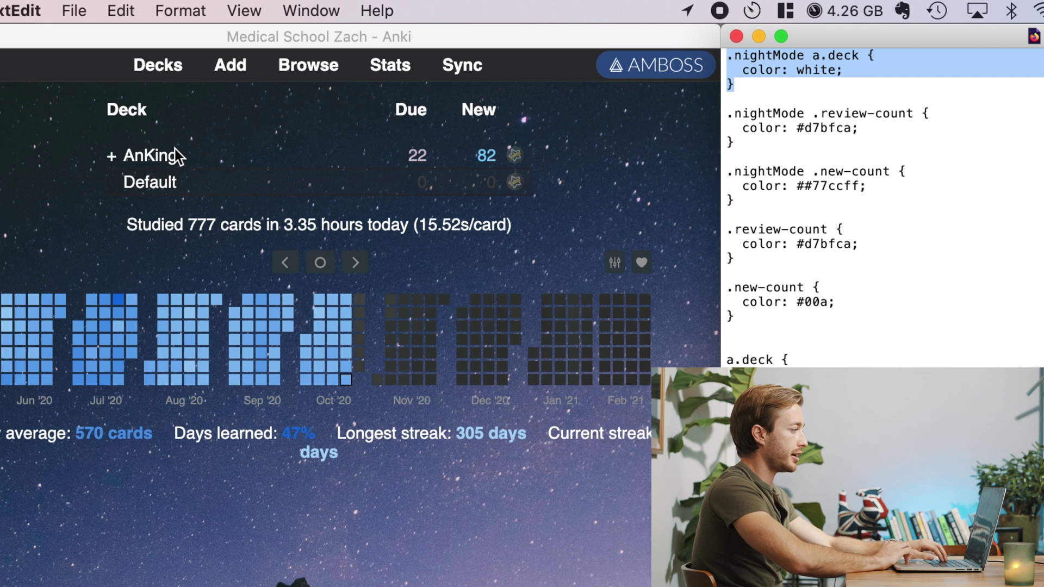
double_click(813, 69)
text(black)
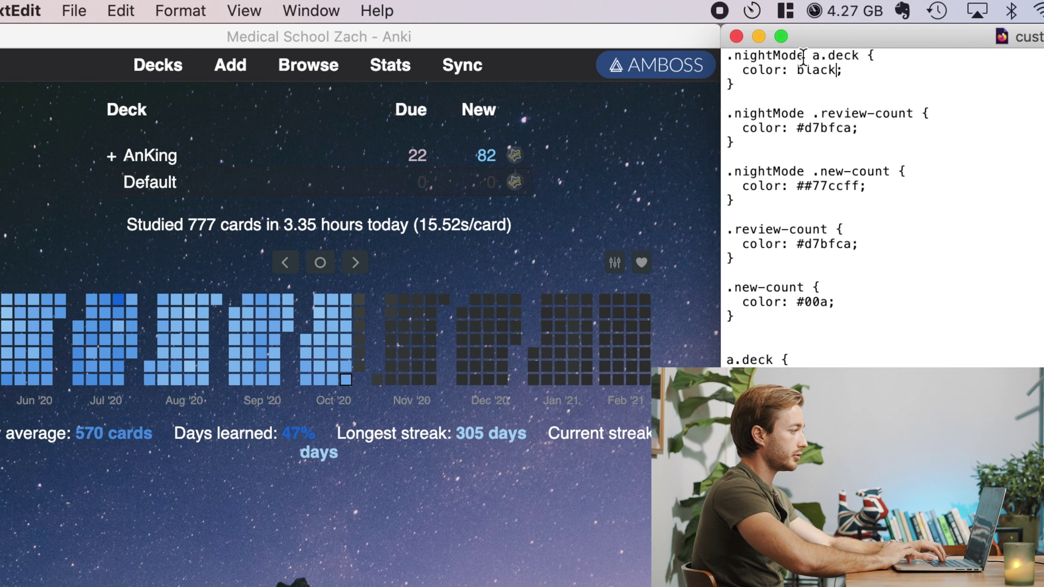
drag(746, 93, 699, 71)
click(74, 10)
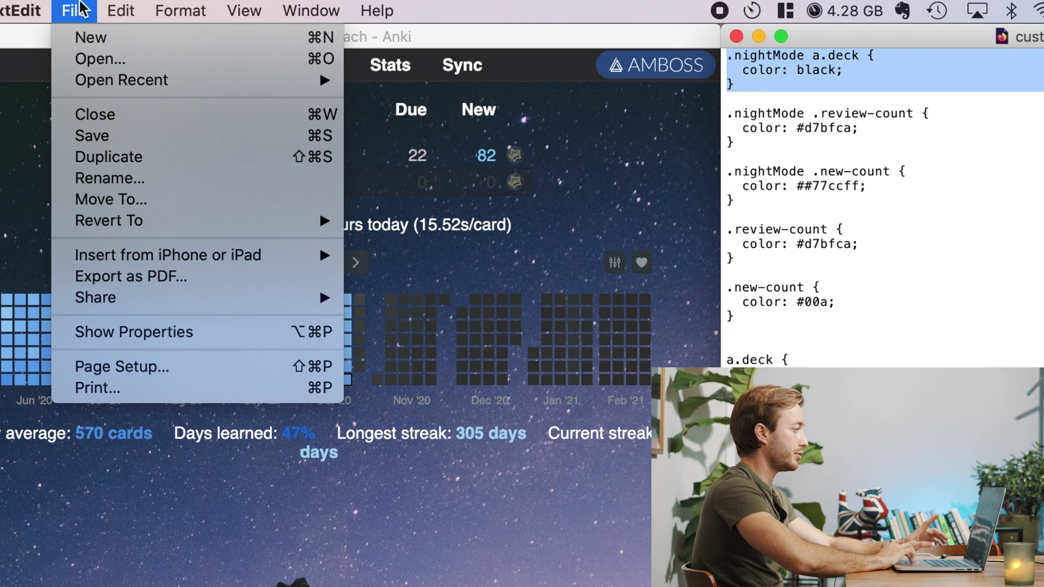
click(275, 142)
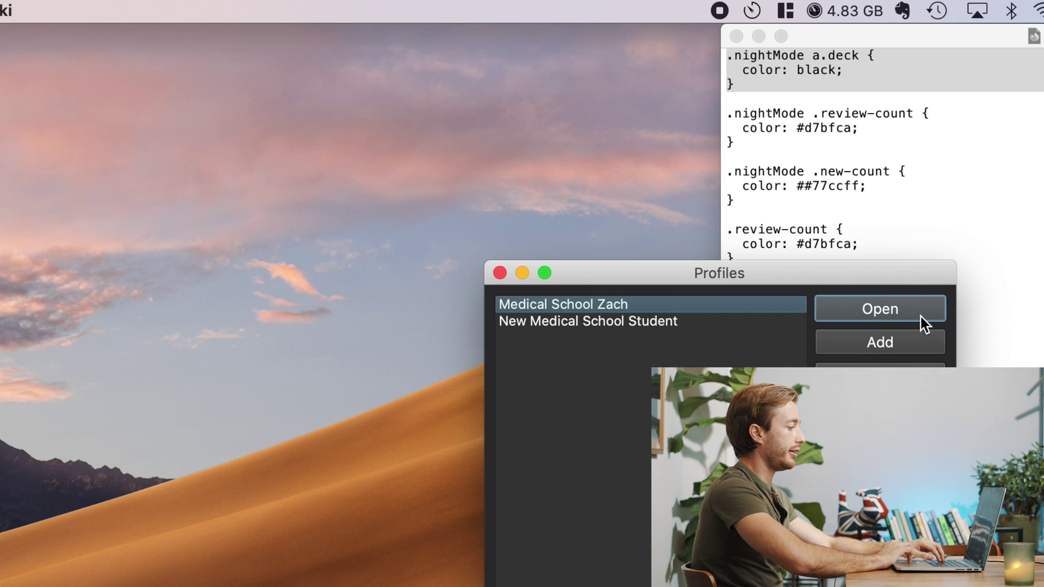
click(921, 318)
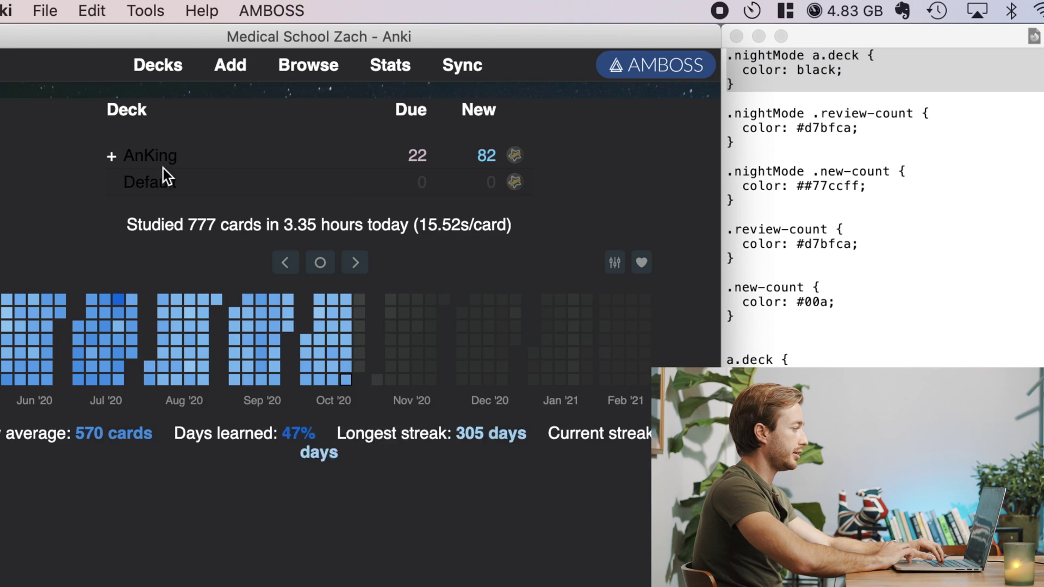
click(821, 70)
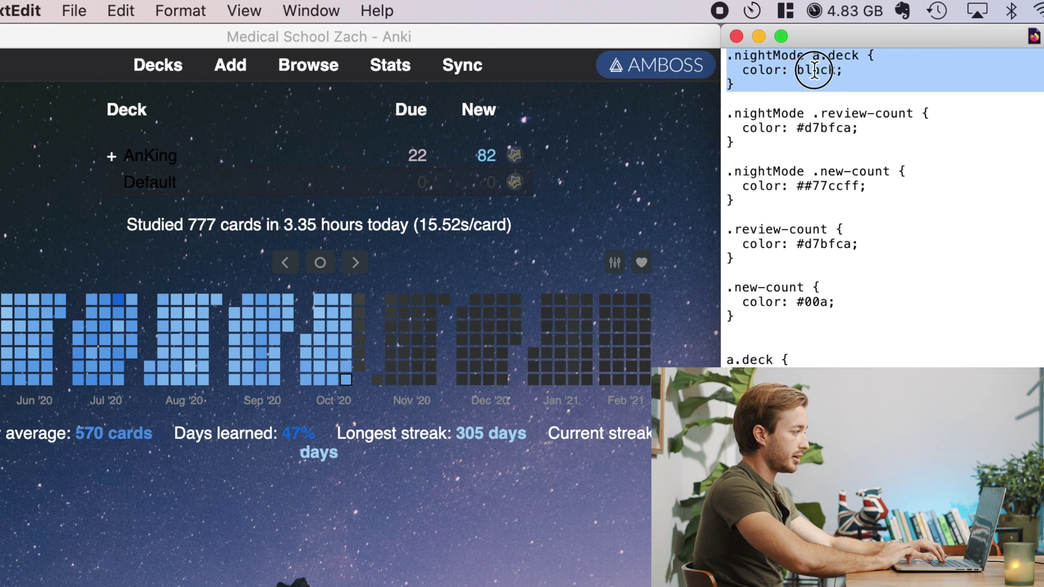
double_click(814, 70)
text(white)
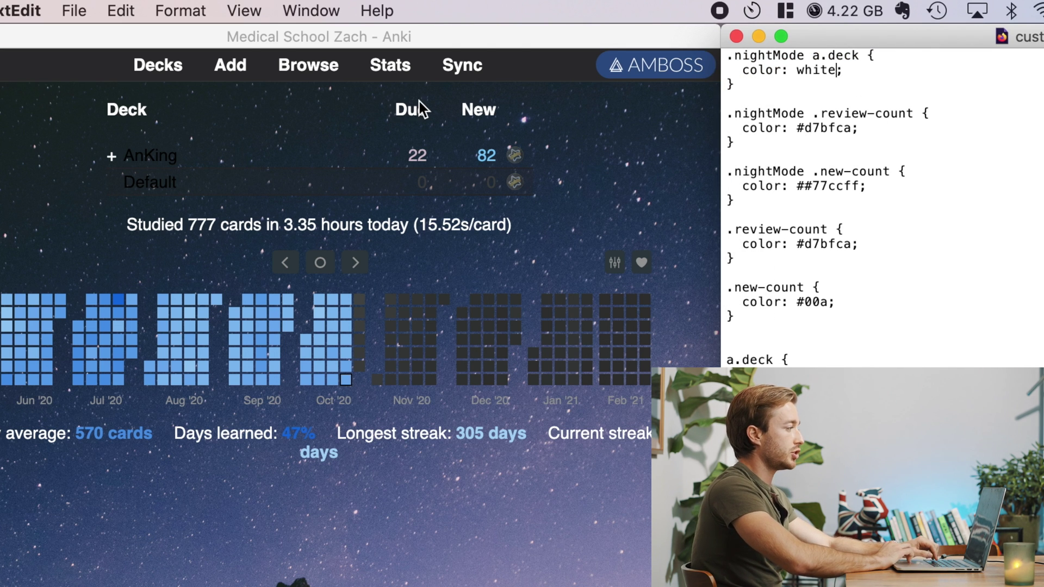
drag(732, 112, 852, 150)
click(788, 145)
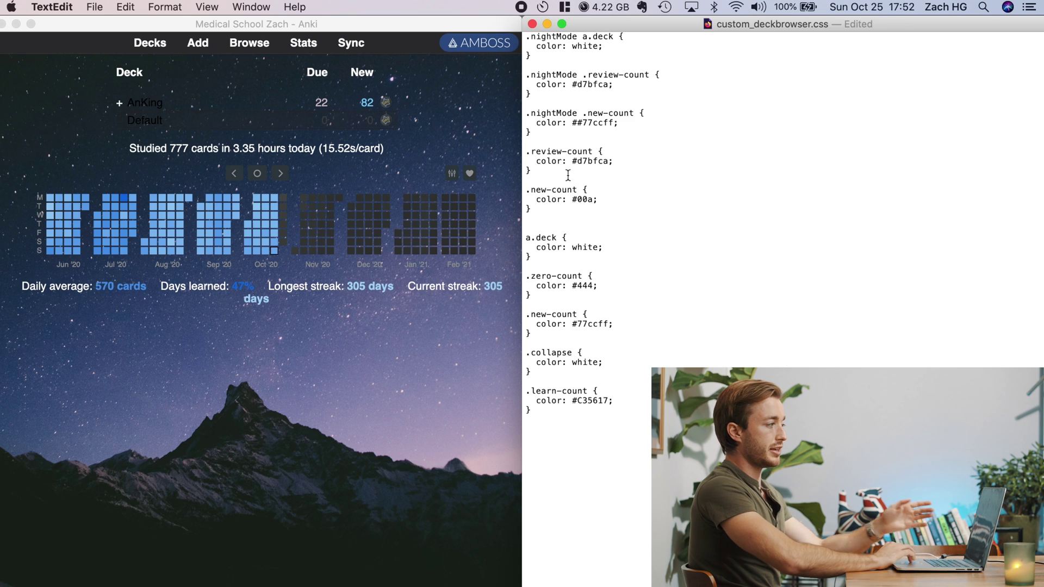
click(795, 586)
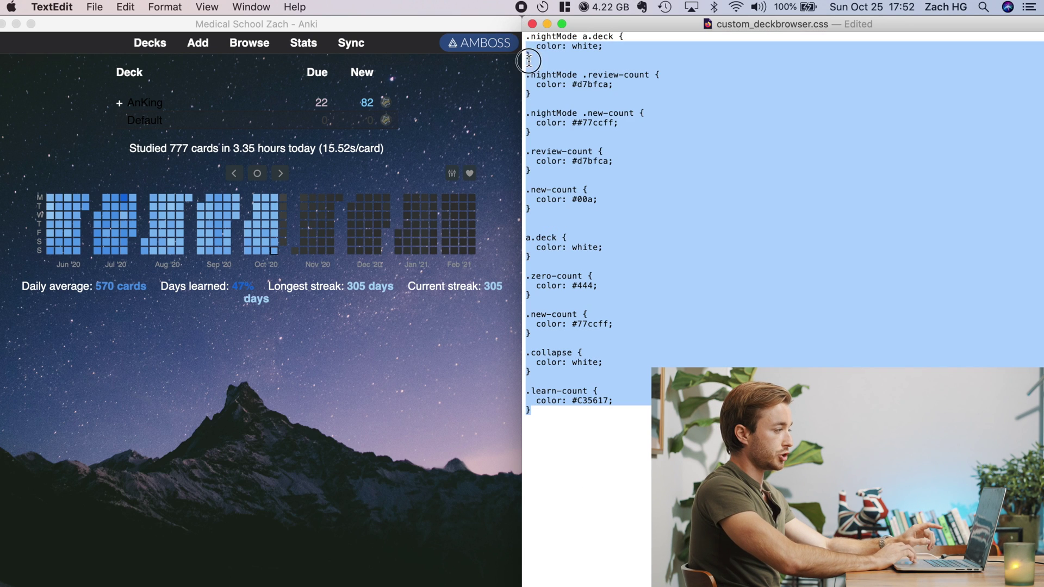
drag(545, 439, 514, 25)
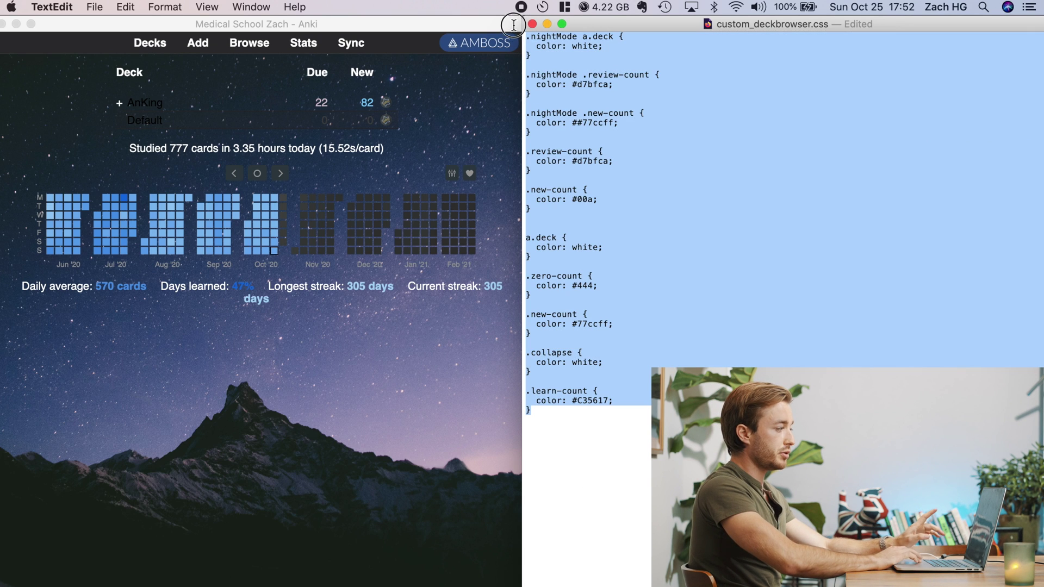
click(592, 364)
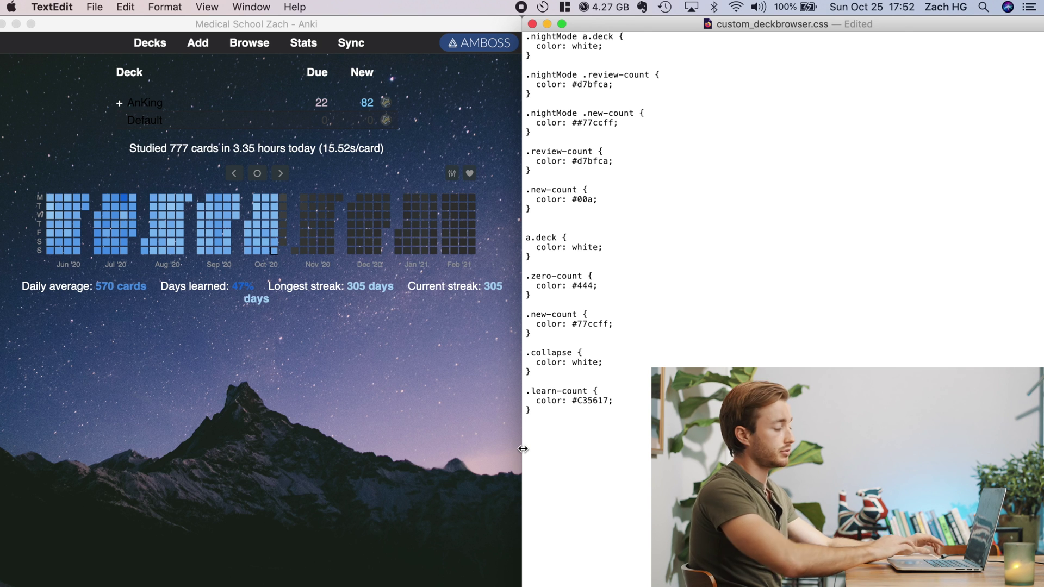
drag(591, 465, 536, 442)
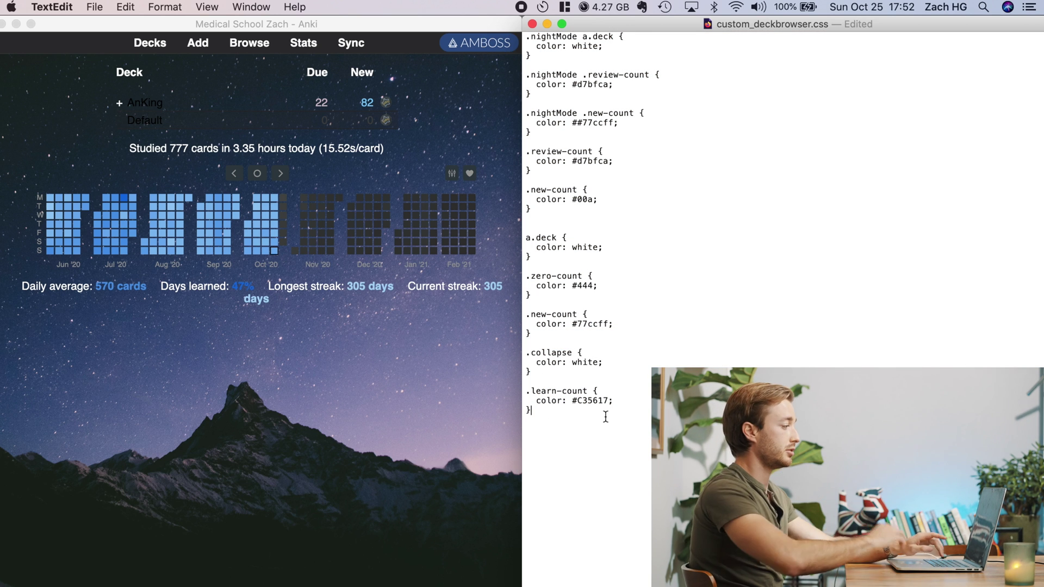
key(ctrl+Right)
key(ctrl+Left)
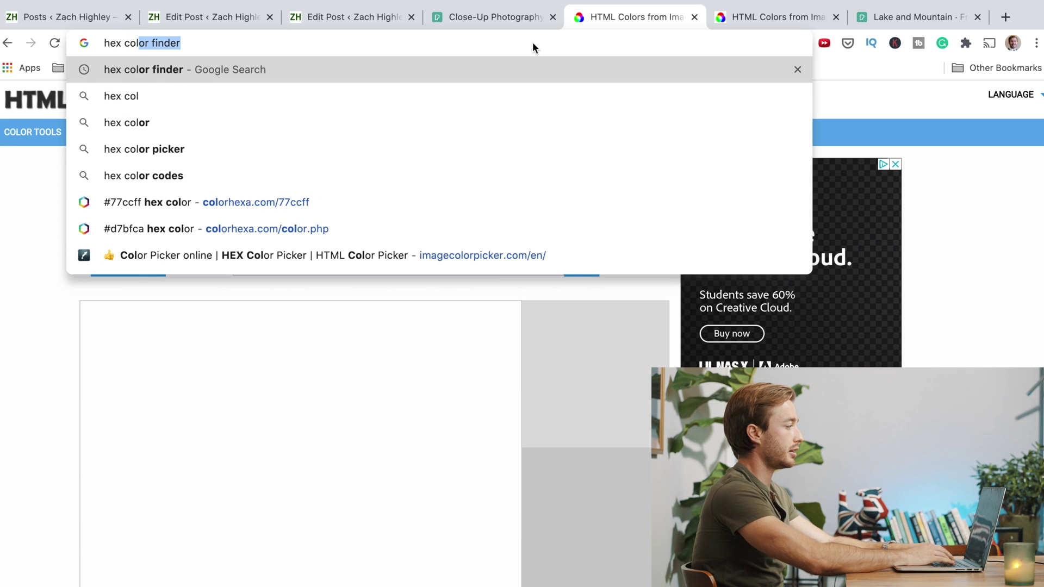
Search Google for 'hex color finder' and open the HTML Colors from Image page.
text(or find)
key(Return)
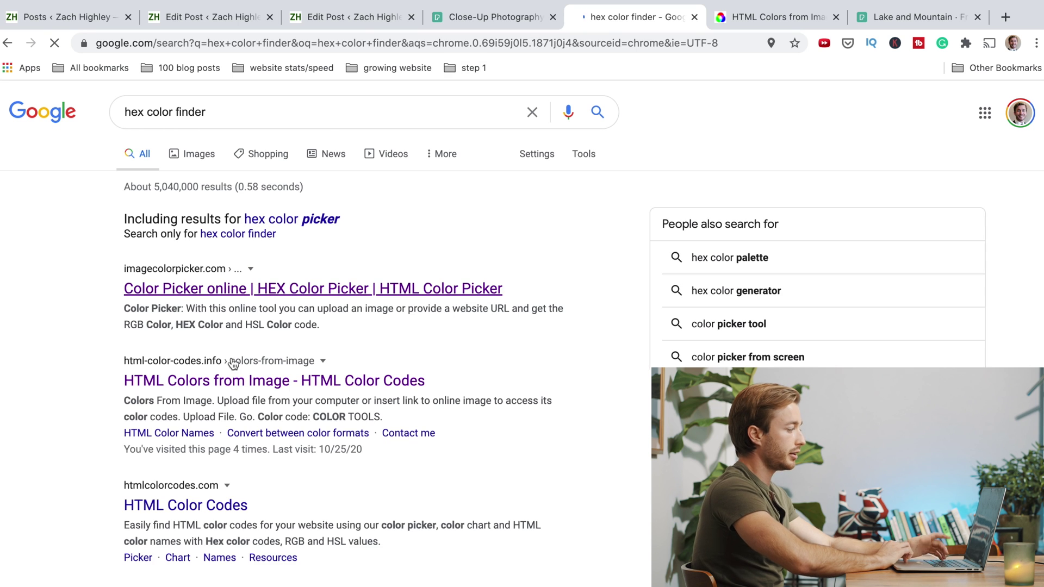
click(797, 17)
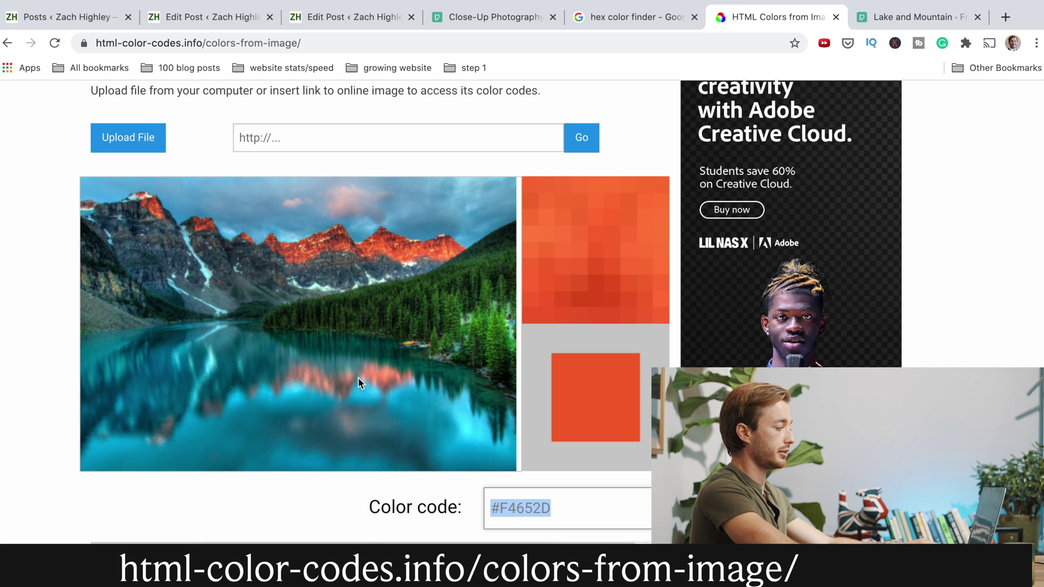
Sample colours from the mountain photo, settling on the red peaks' #EF5A32 code.
click(396, 326)
click(410, 233)
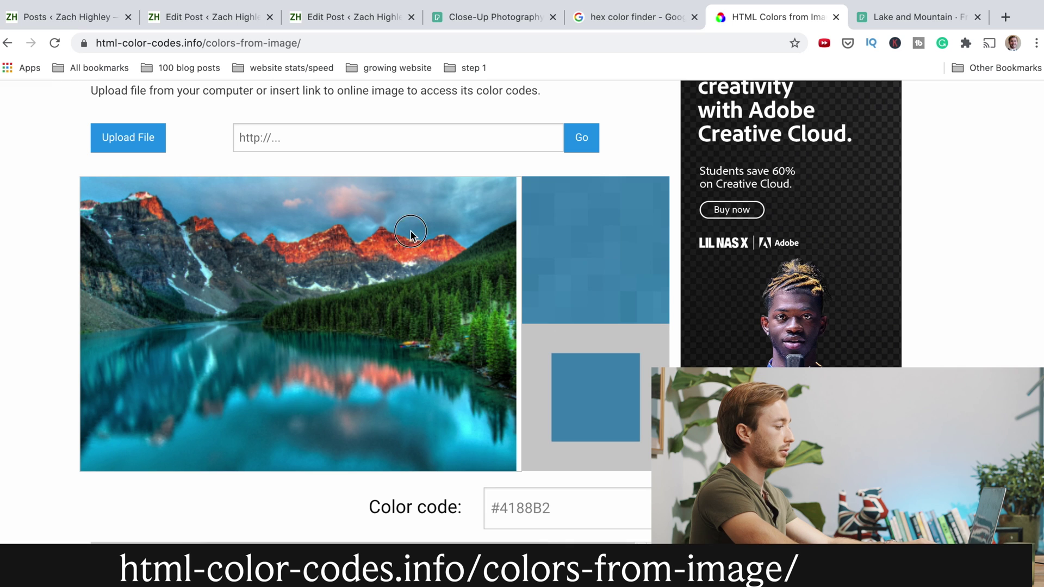
click(242, 360)
click(219, 329)
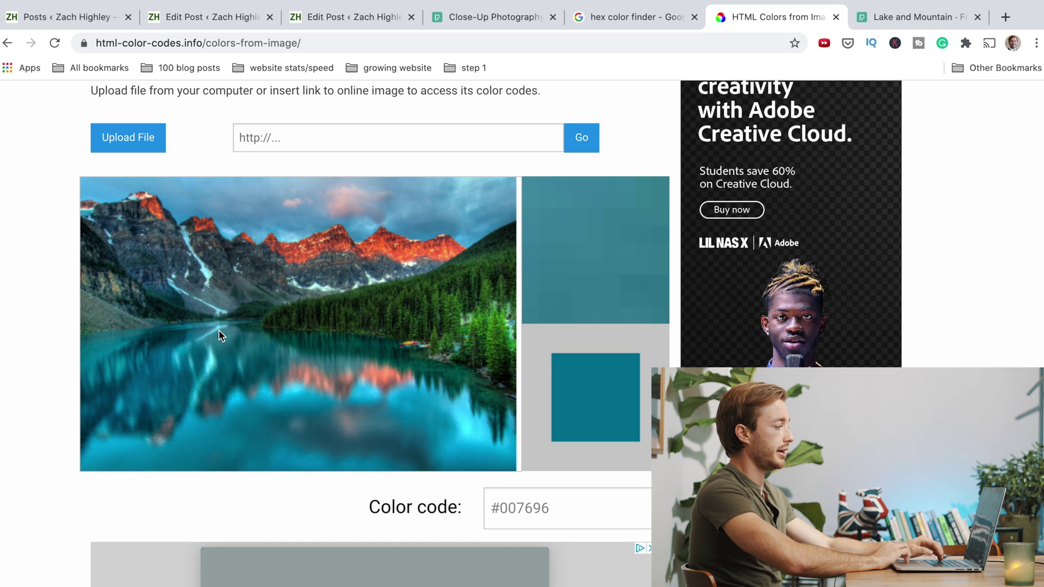
click(341, 351)
click(388, 244)
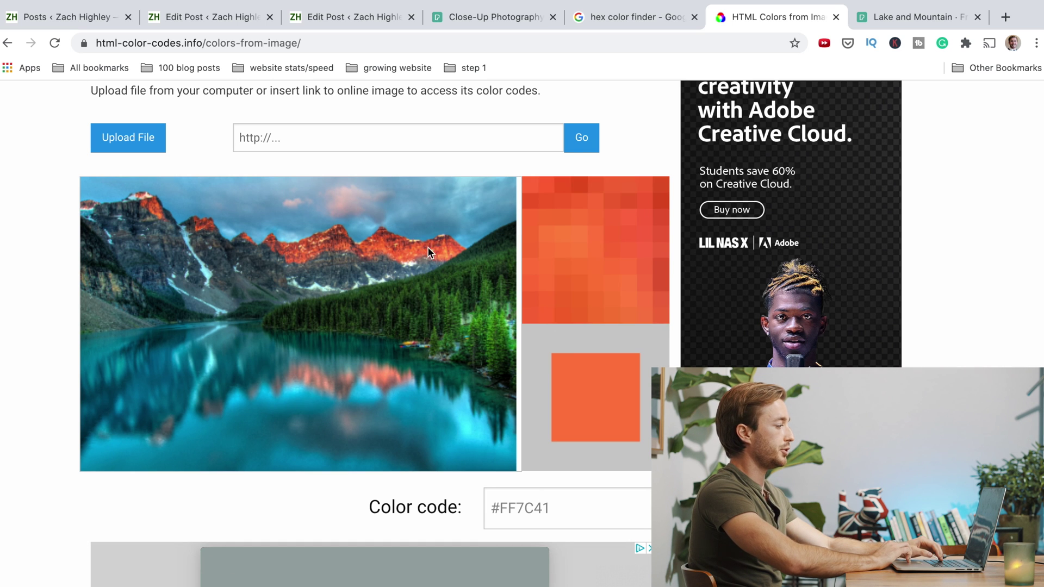
click(436, 247)
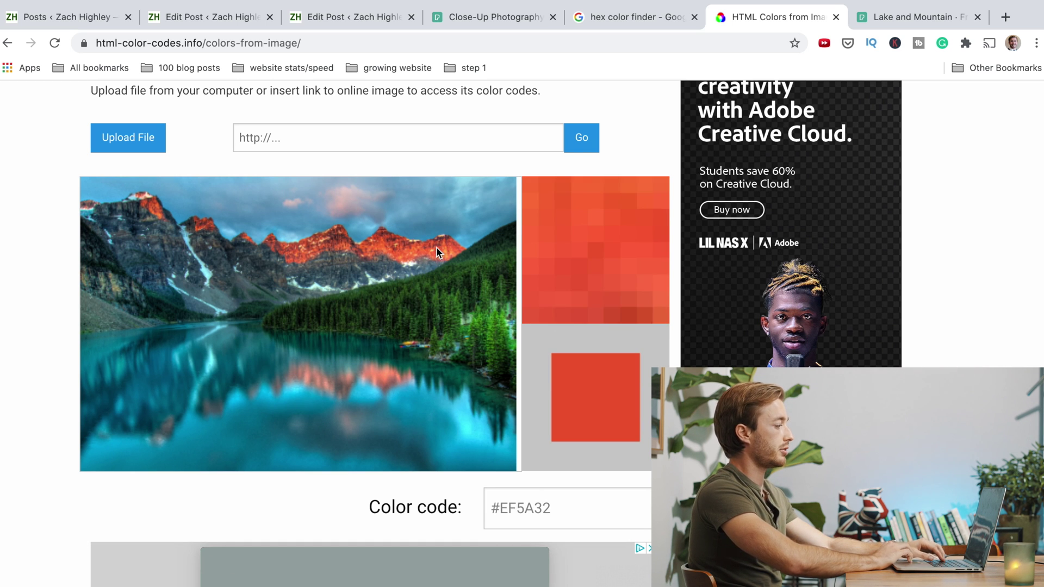
click(513, 506)
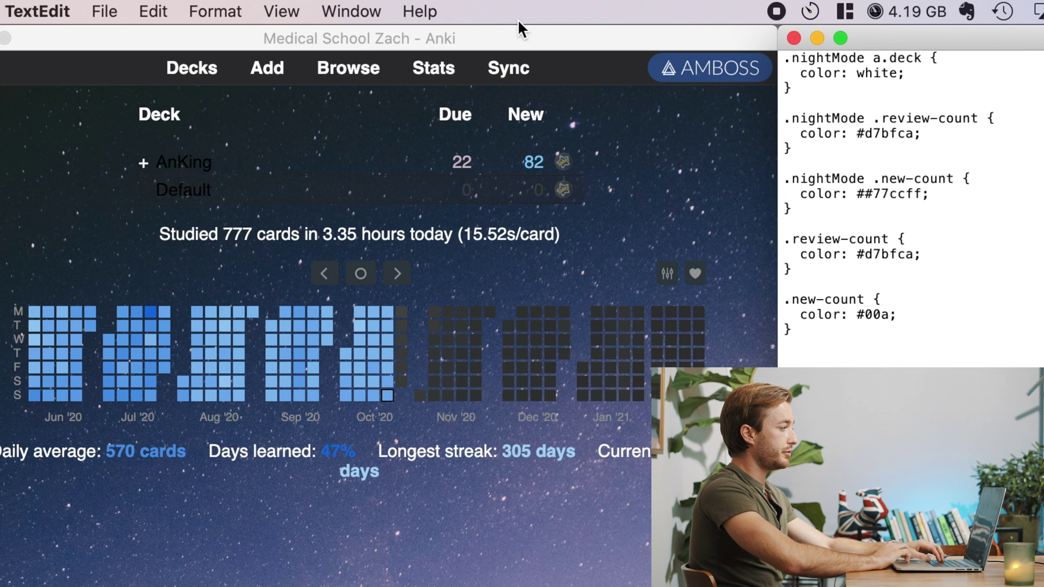
Replace d7bfca with EF5A32 in the .nightMode .review-count rule, save, and quit Anki.
drag(818, 144, 750, 117)
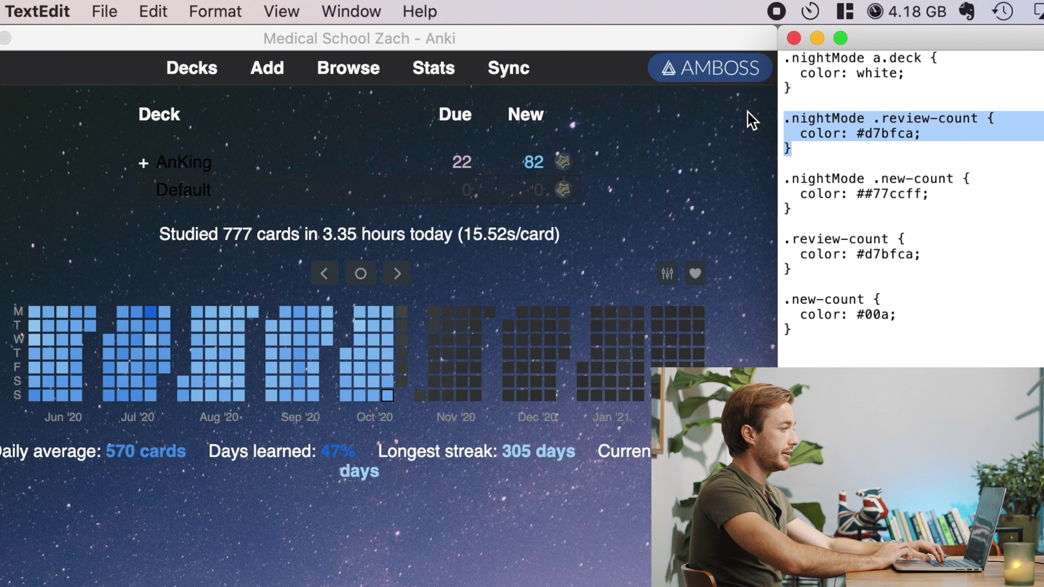
click(878, 147)
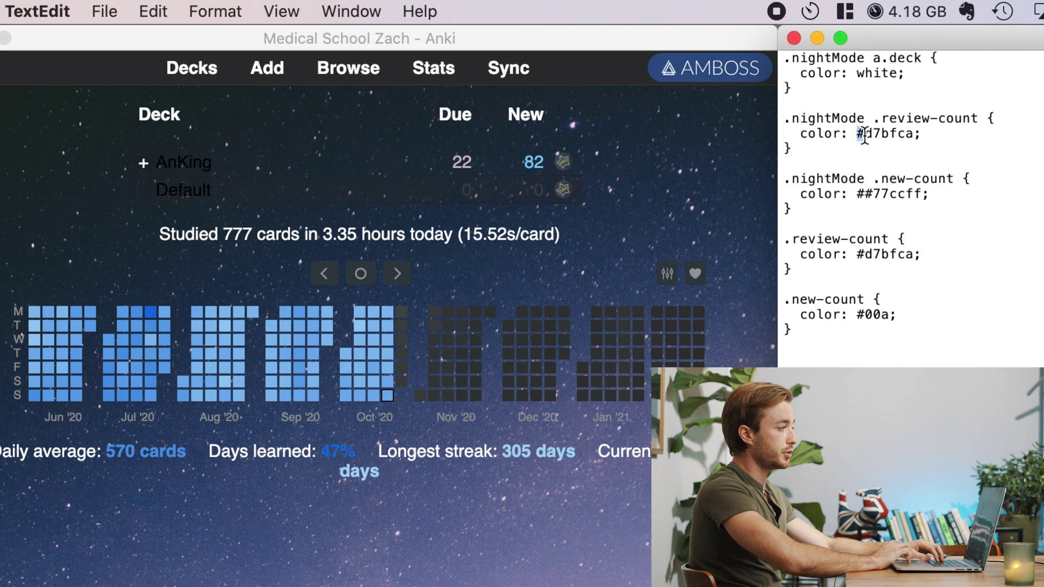
drag(864, 133, 922, 135)
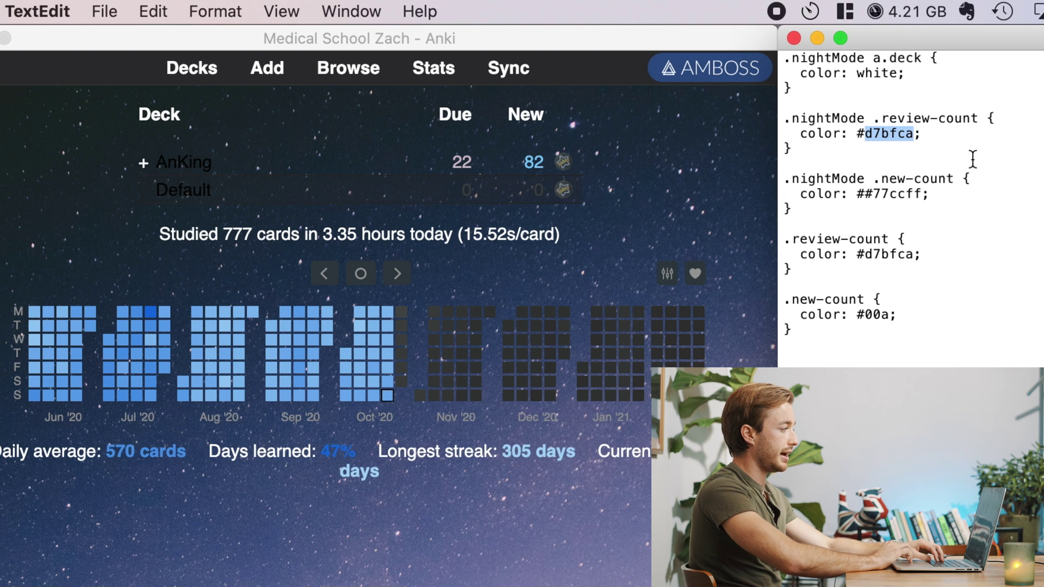
click(105, 12)
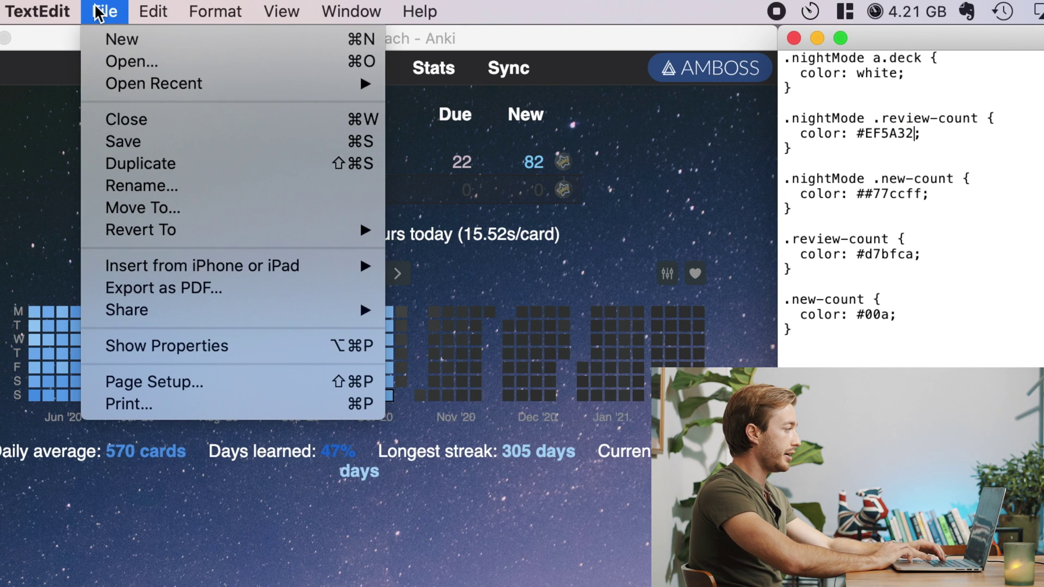
click(144, 140)
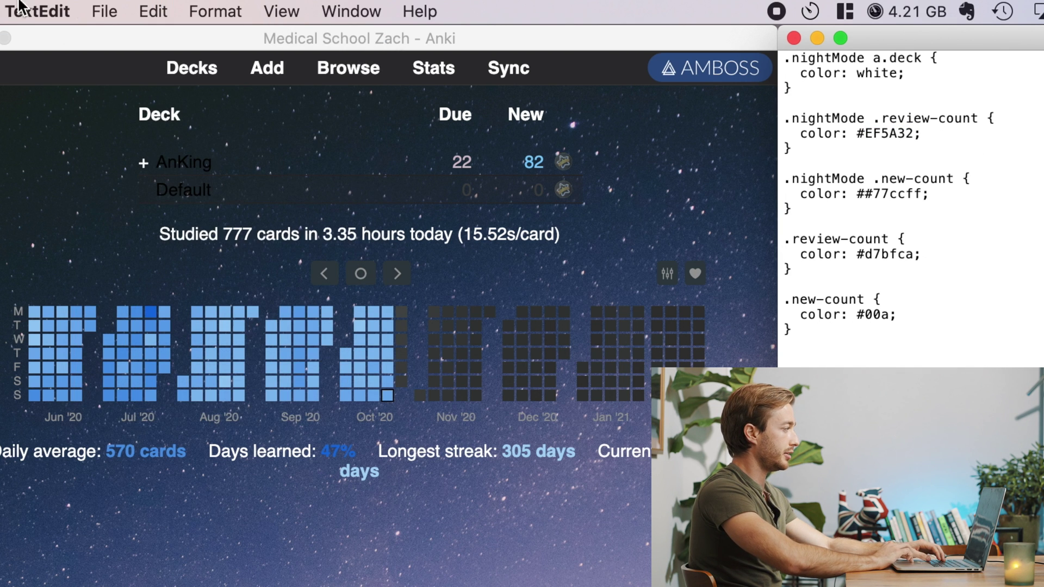
click(86, 116)
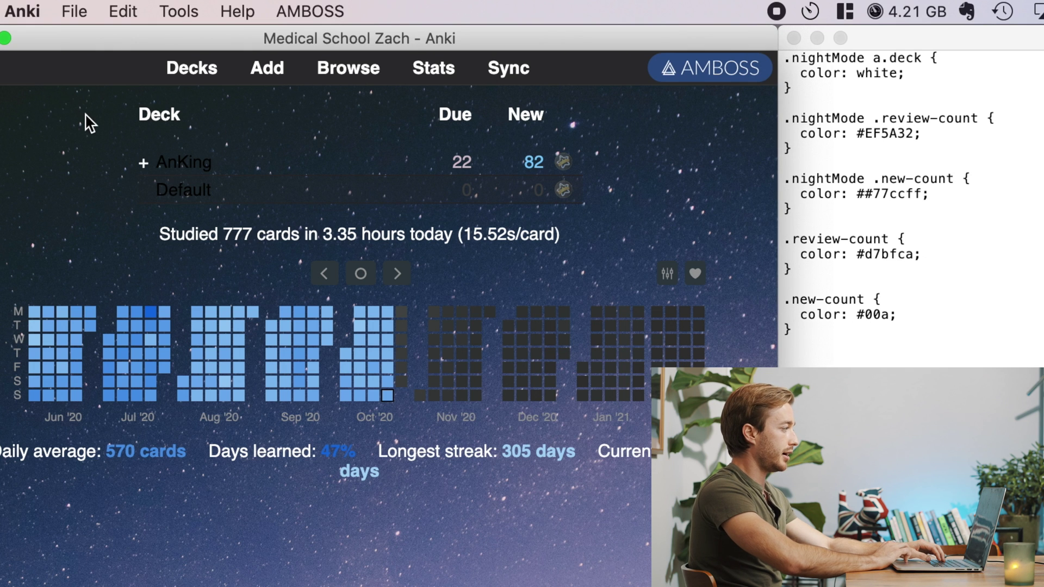
key(y)
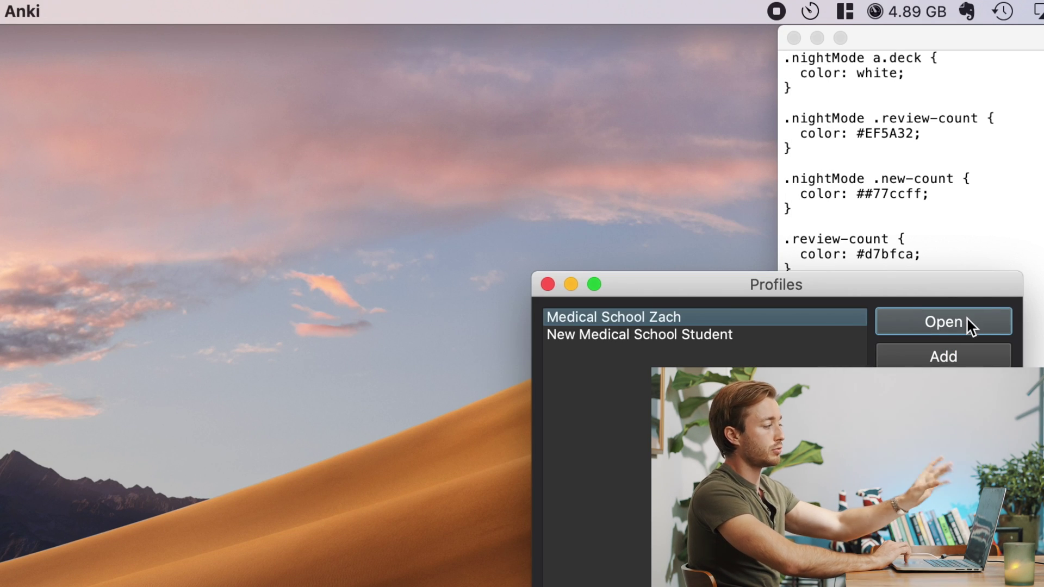
Open the medical school profile from the Profiles dialog, then the Tools menu.
click(967, 321)
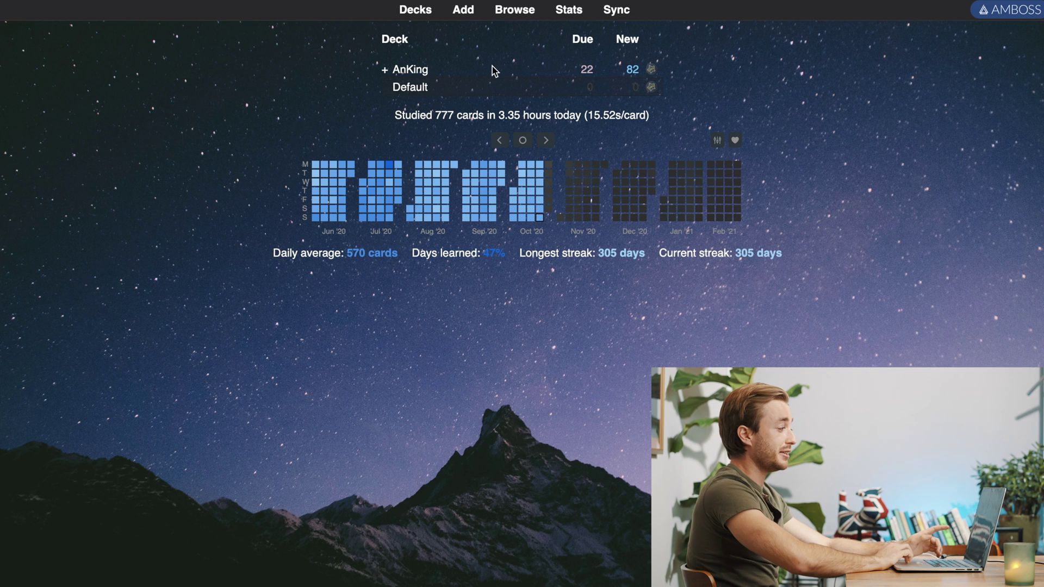
mouse_move(261, 4)
click(141, 7)
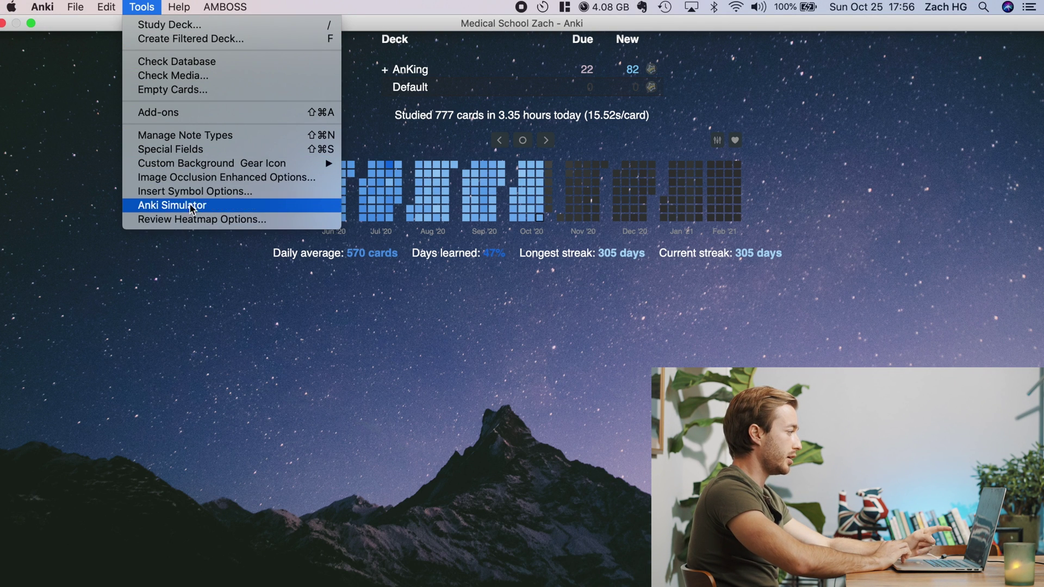
Change the Review Heatmap colour scheme from Ice to Olive in the heatmap options.
click(190, 219)
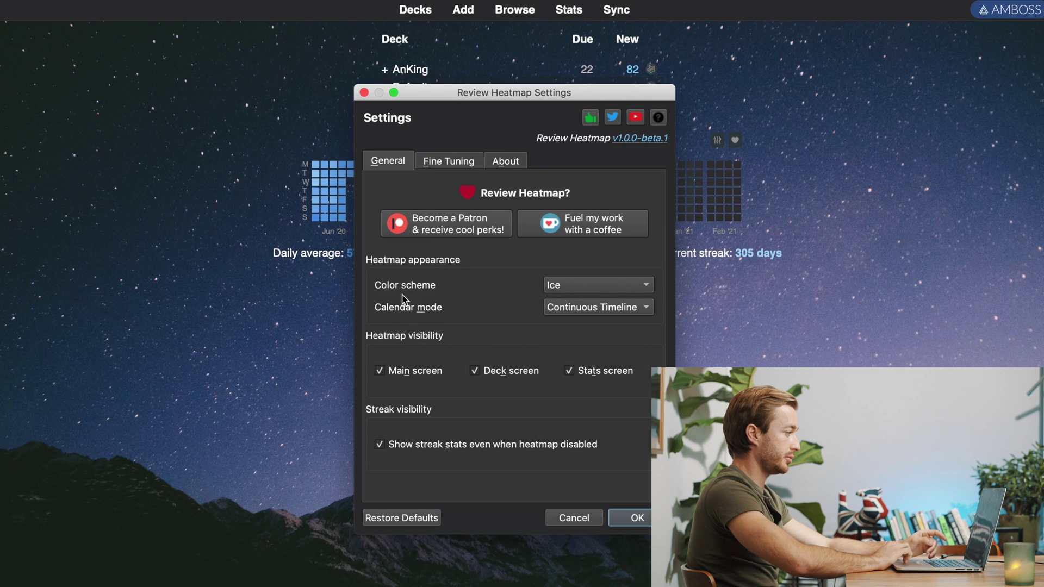
click(580, 286)
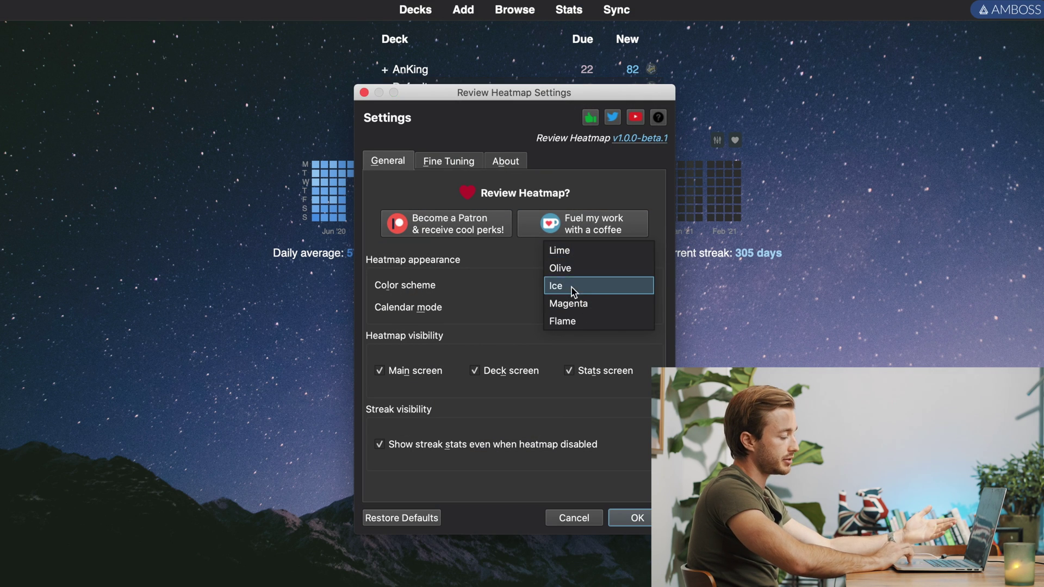
click(580, 268)
click(637, 518)
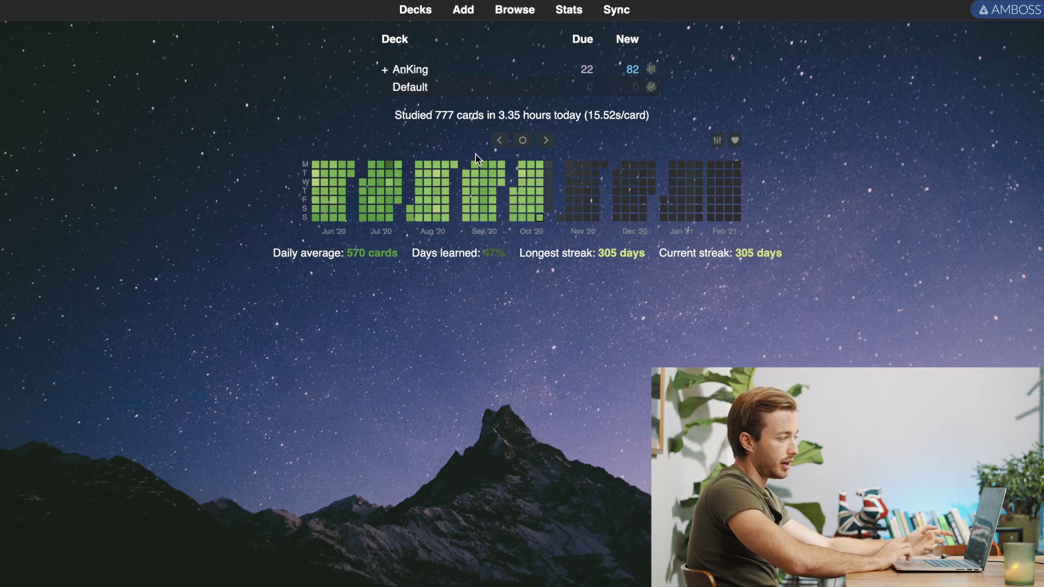
mouse_move(73, 4)
click(142, 6)
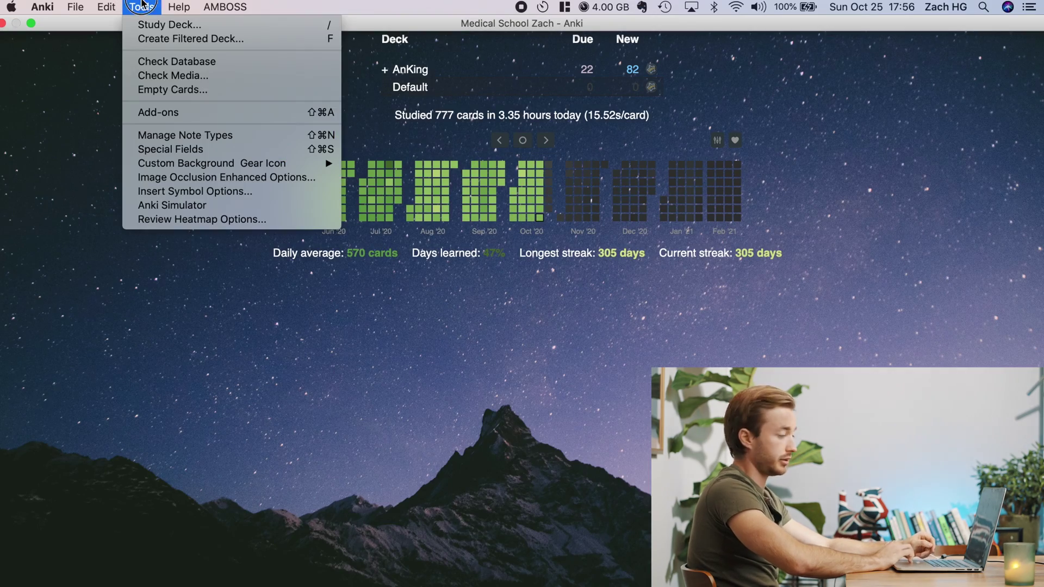